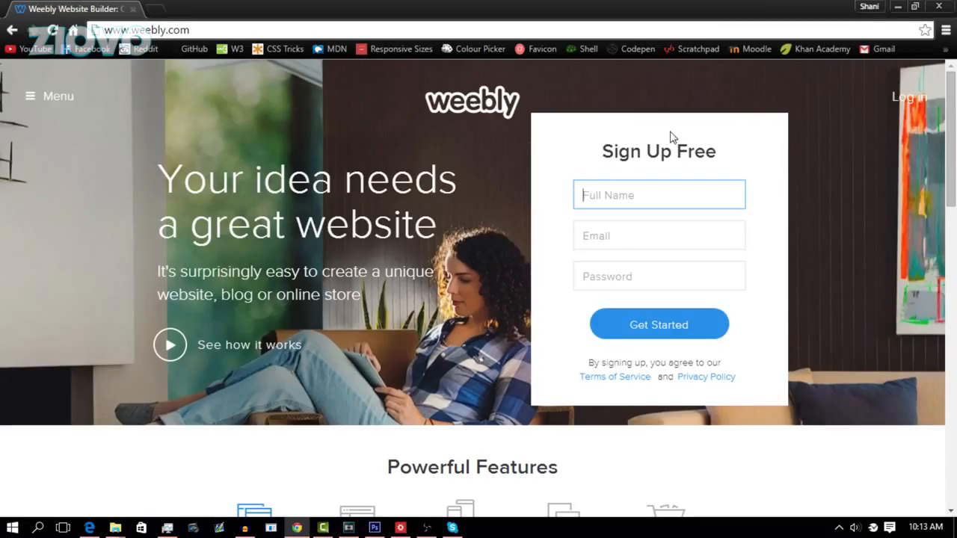
# Step: Register a free Weebly account with your full name, e-mail and password, and pick Site as the focus
pyautogui.write('Ziovo')
pyautogui.press('Tab')
pyautogui.press('Tab')
pyautogui.write('********')
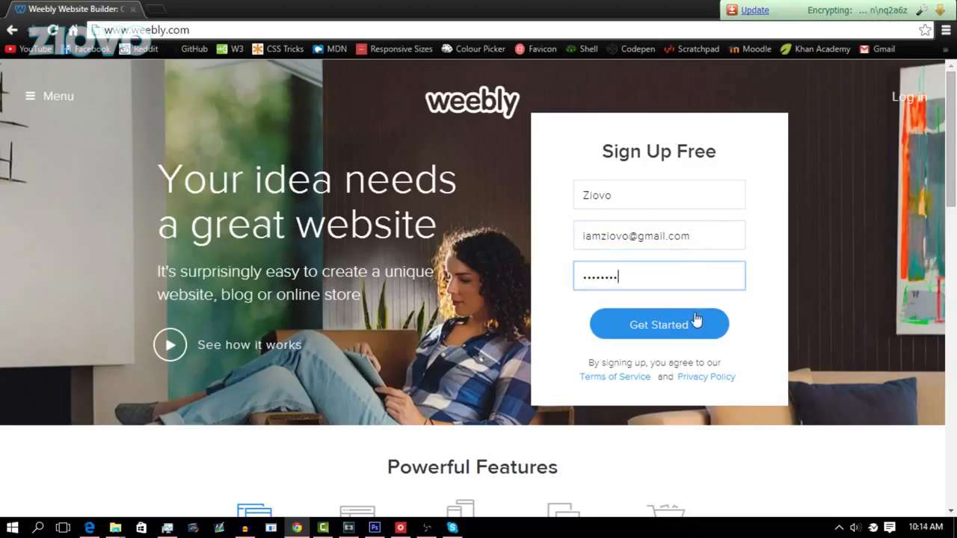
pyautogui.click(695, 322)
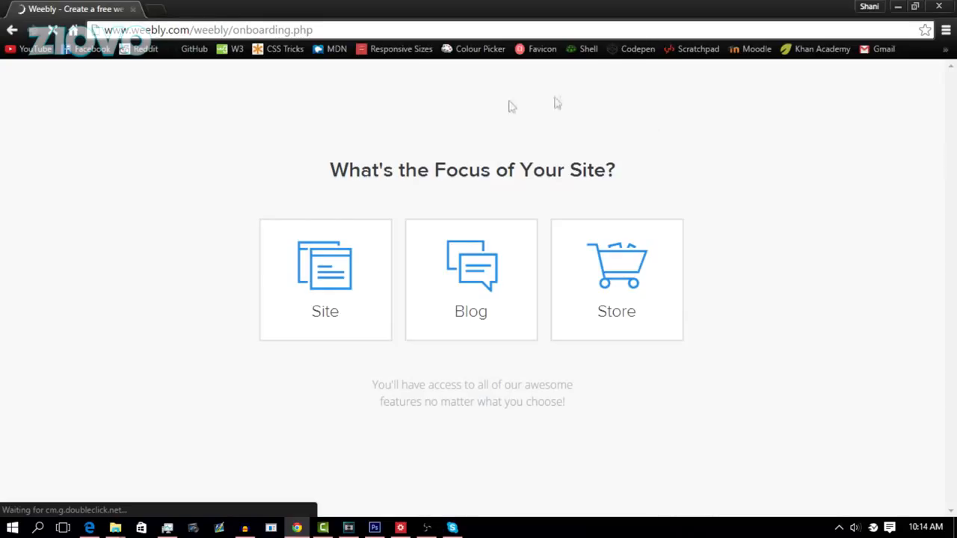
pyautogui.click(322, 266)
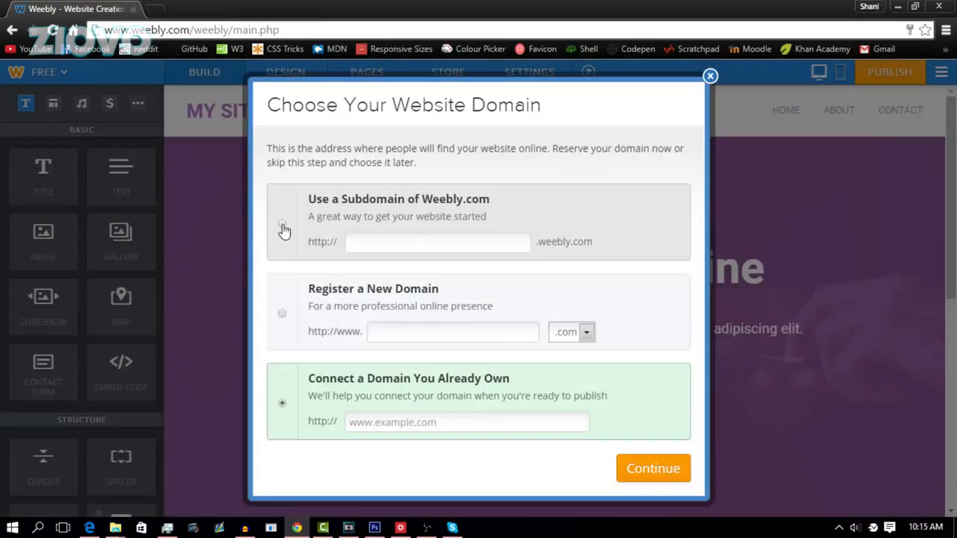
# Step: Choose a Weebly.com subdomain, enter 'ziovo', and continue to the editor
pyautogui.click(283, 228)
pyautogui.click(421, 246)
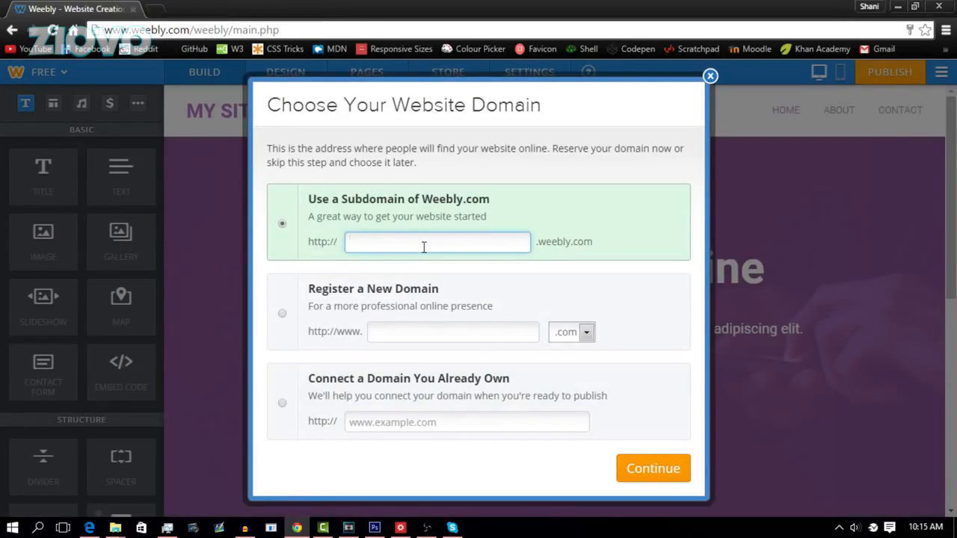
pyautogui.write('ziovo')
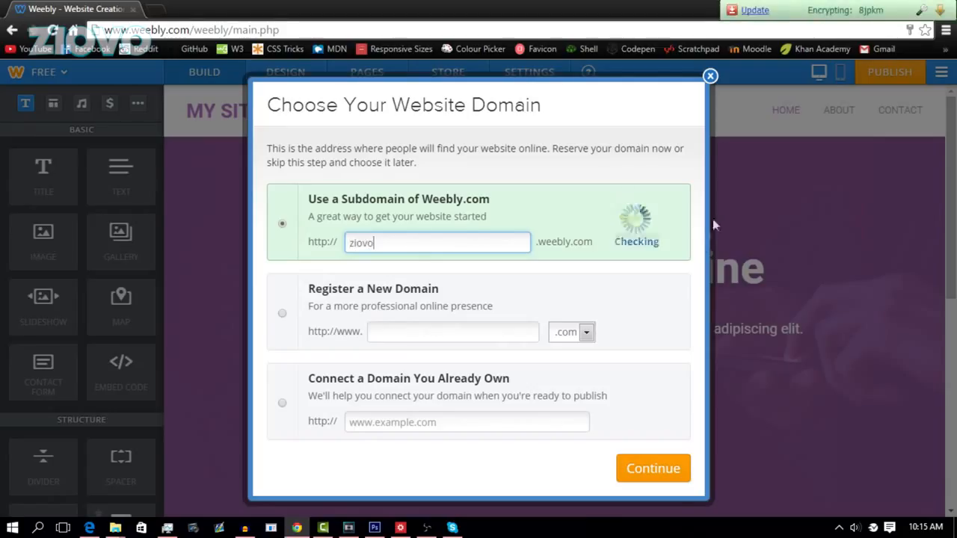
pyautogui.click(668, 473)
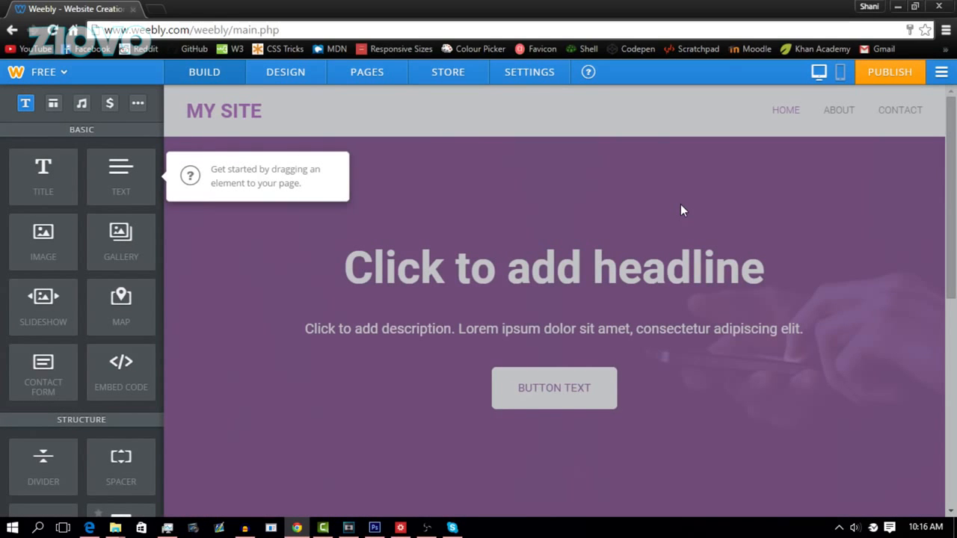
# Step: Dismiss the getting-started tip and browse the Build sidebar's structure and media elements
pyautogui.click(680, 205)
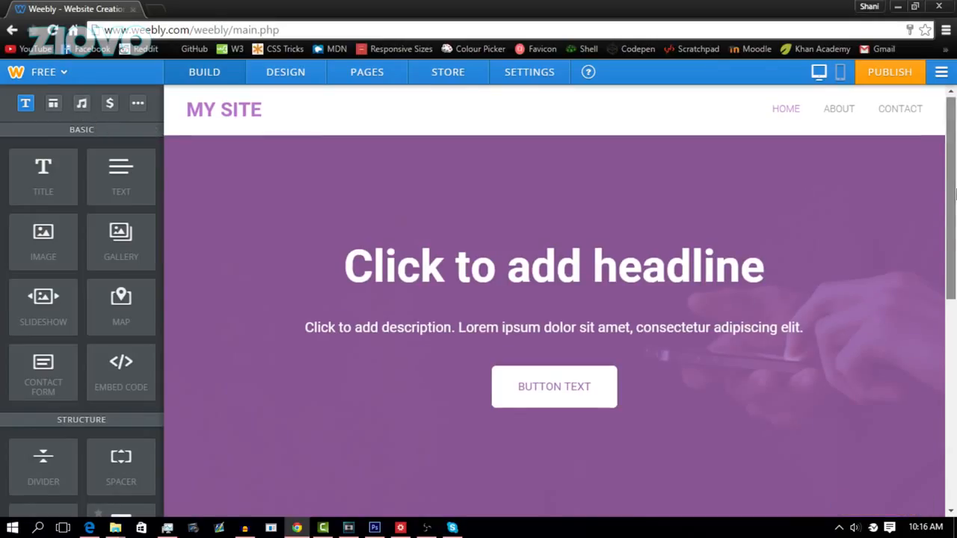
pyautogui.scroll(-2, 953, 238)
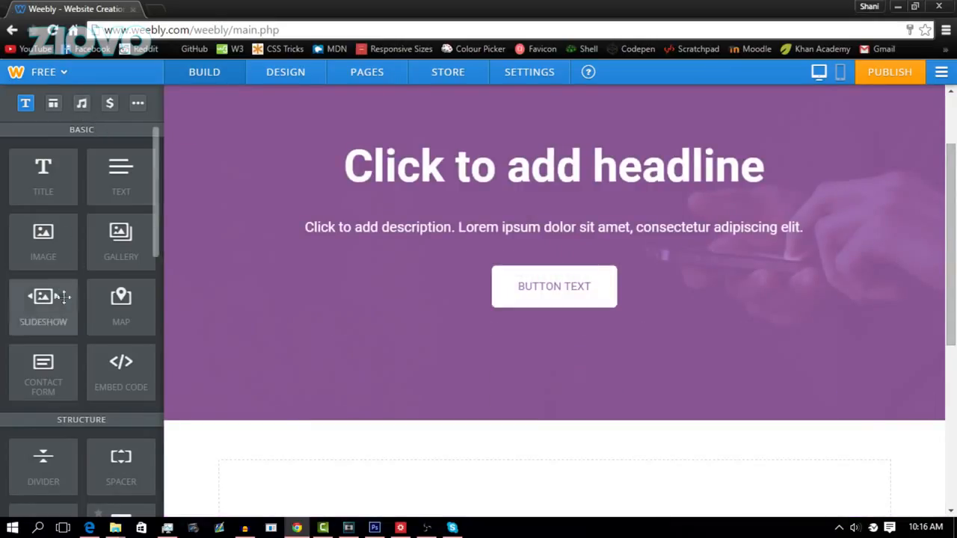
pyautogui.click(55, 107)
pyautogui.click(82, 107)
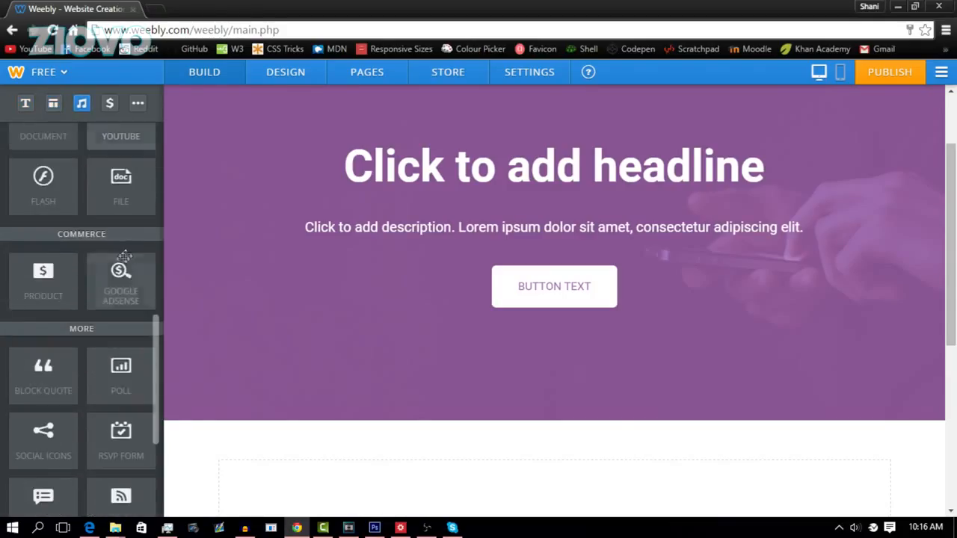
pyautogui.scroll(-3, 123, 258)
pyautogui.scroll(5, 125, 269)
pyautogui.scroll(6, 127, 270)
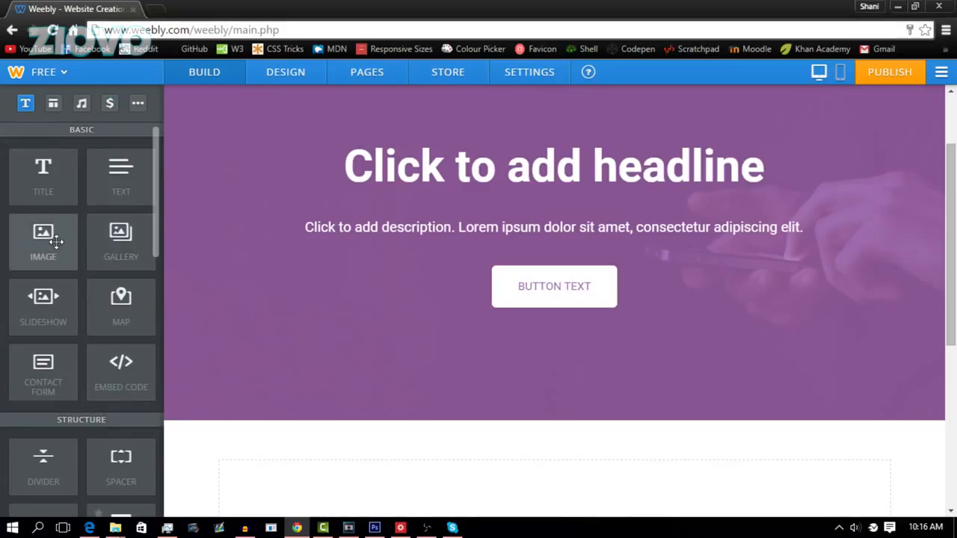
# Step: Drop an Image element below the purple hero and dismiss the pages tip
pyautogui.moveTo(45, 240); pyautogui.dragTo(518, 346)
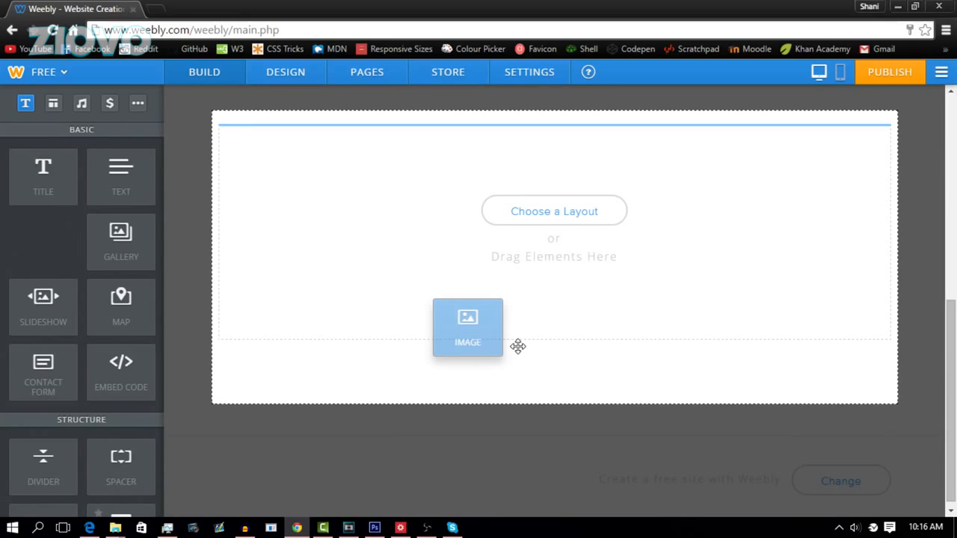
pyautogui.moveTo(518, 346); pyautogui.dragTo(566, 361)
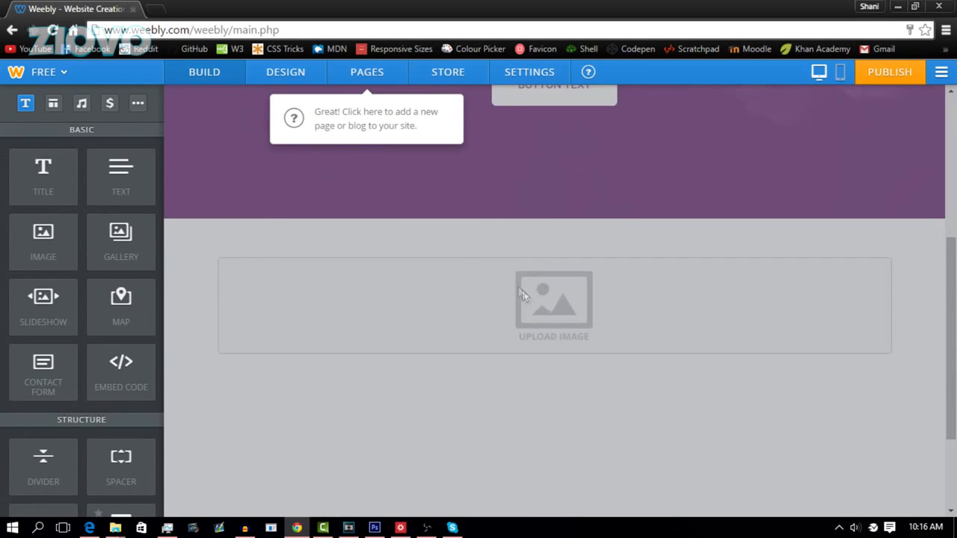
pyautogui.click(485, 243)
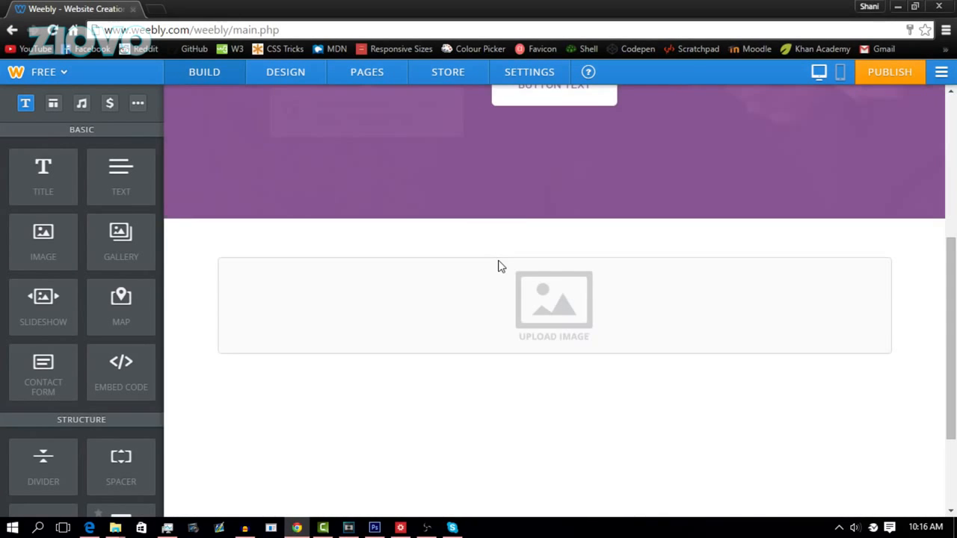
pyautogui.scroll(3, 217, 246)
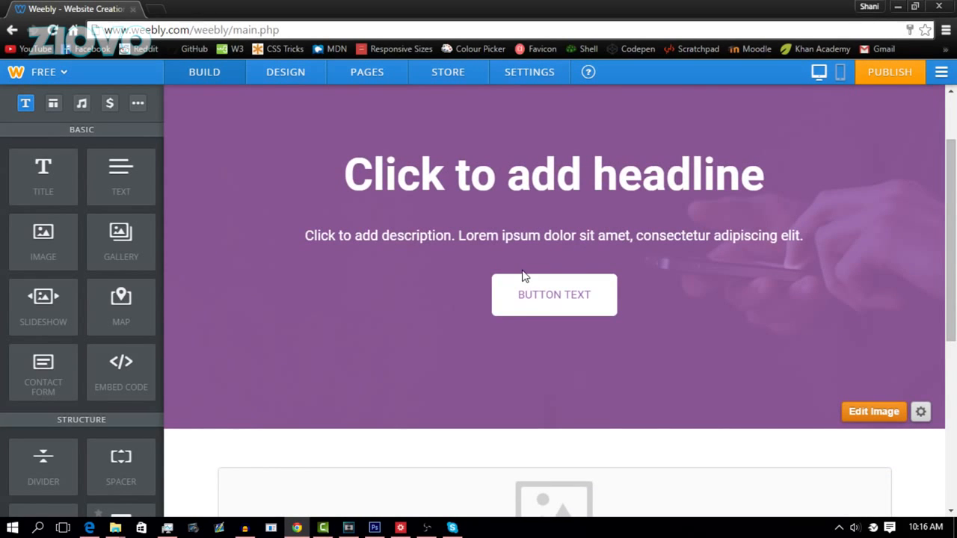
pyautogui.scroll(2, 490, 187)
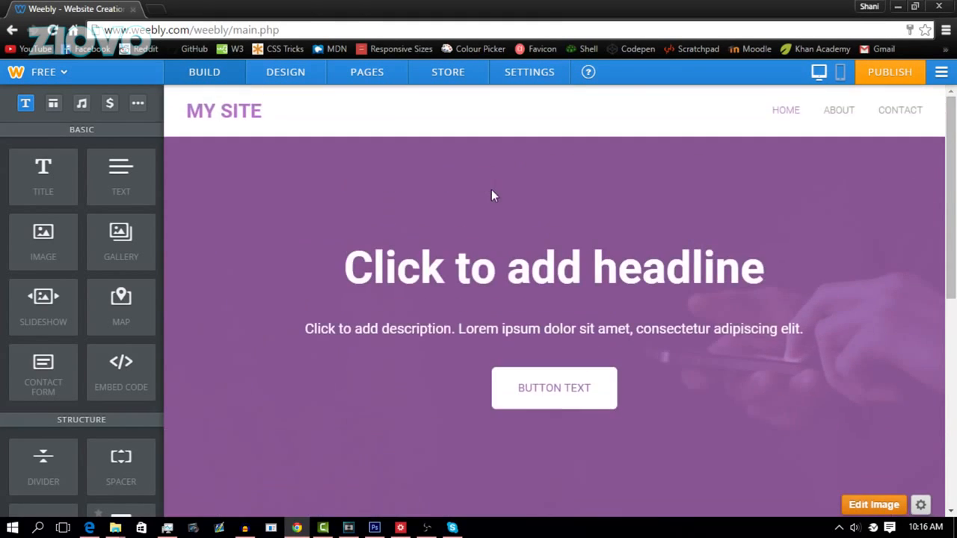
# Step: Change the hero headline to 'Welcome to my website!' and show the MY SITE title's Off/Text/Logo options
pyautogui.click(511, 262)
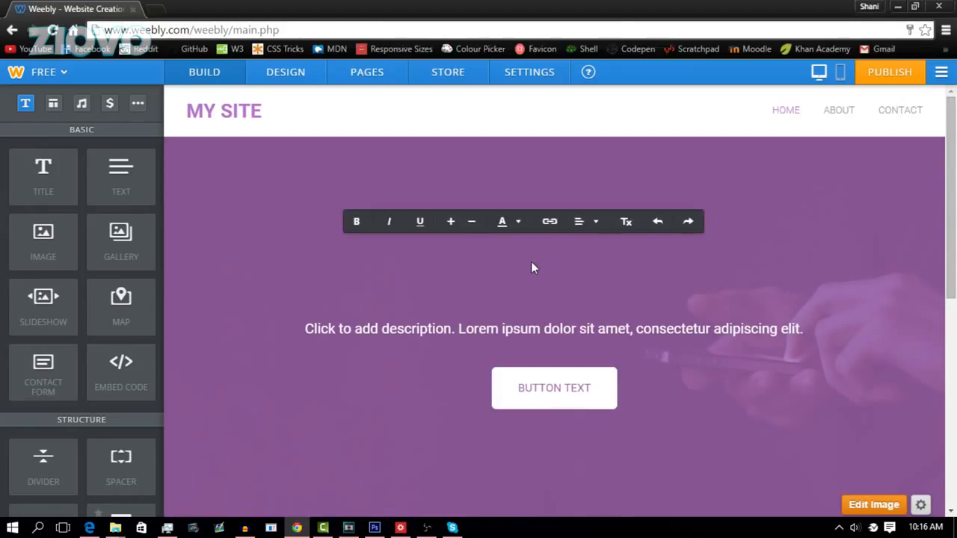
pyautogui.write('Welco')
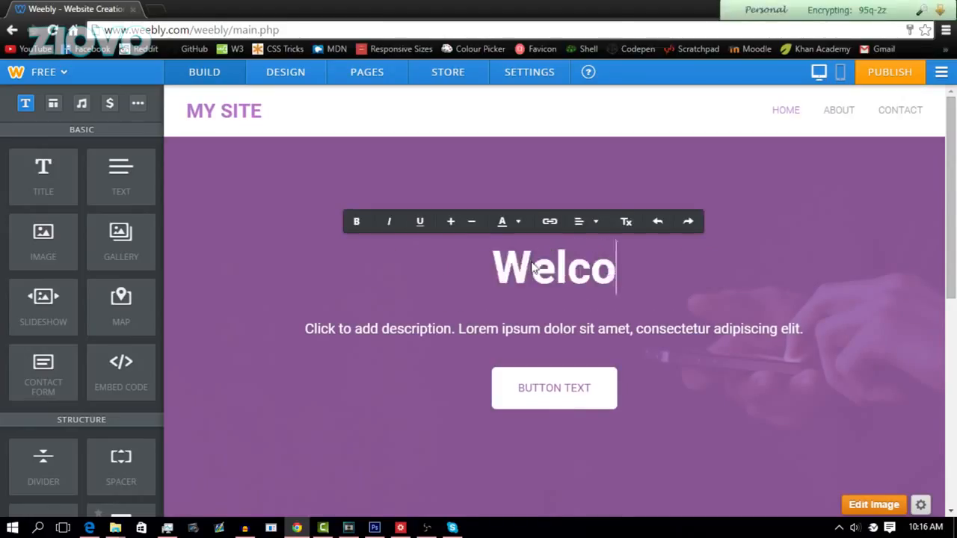
pyautogui.write('me to my website!')
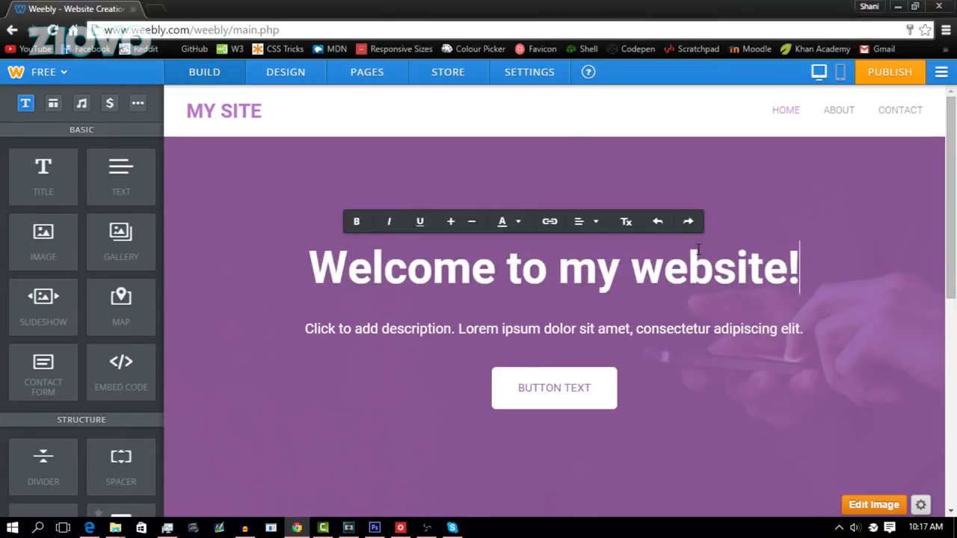
pyautogui.click(233, 105)
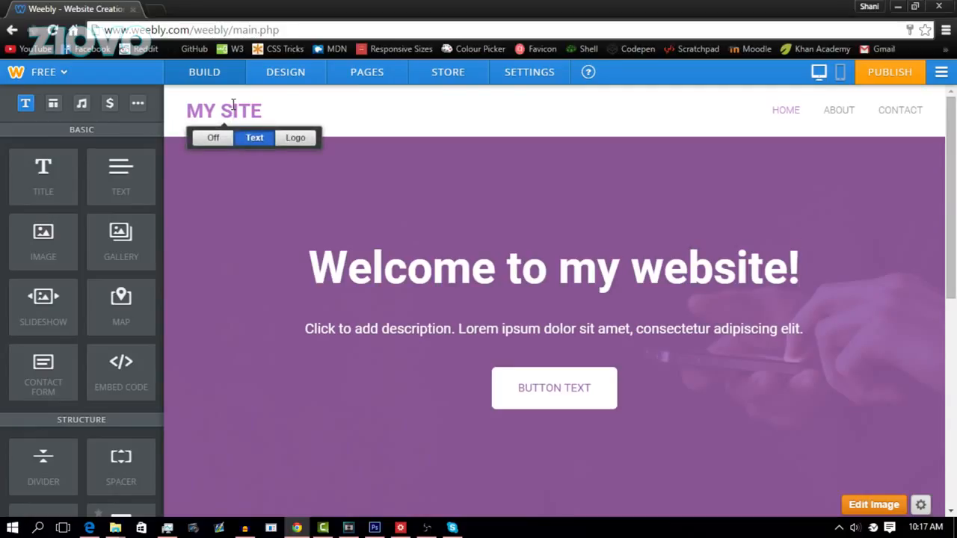
# Step: Switch the site title to Logo and upload ZiovoProfile.png from the CartoonyBanner folder
pyautogui.click(300, 142)
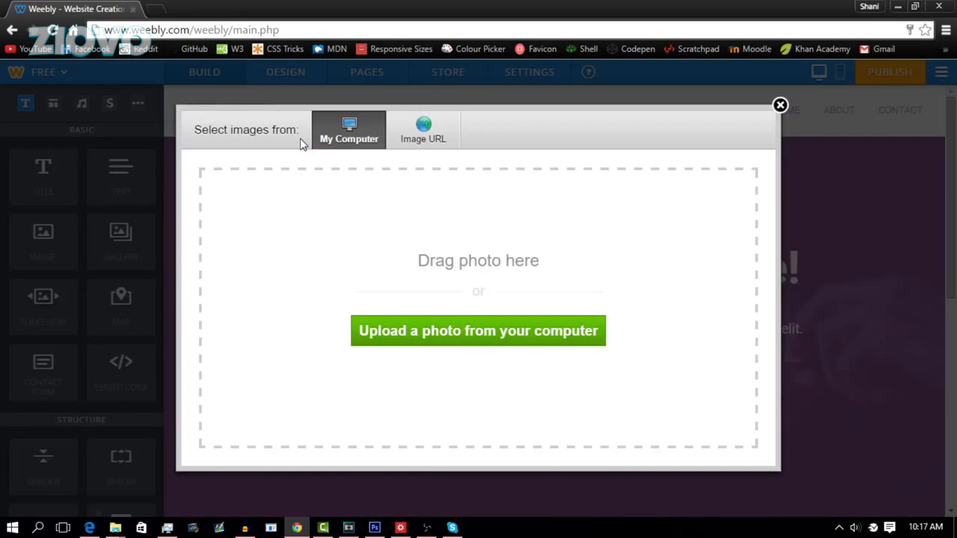
pyautogui.click(441, 336)
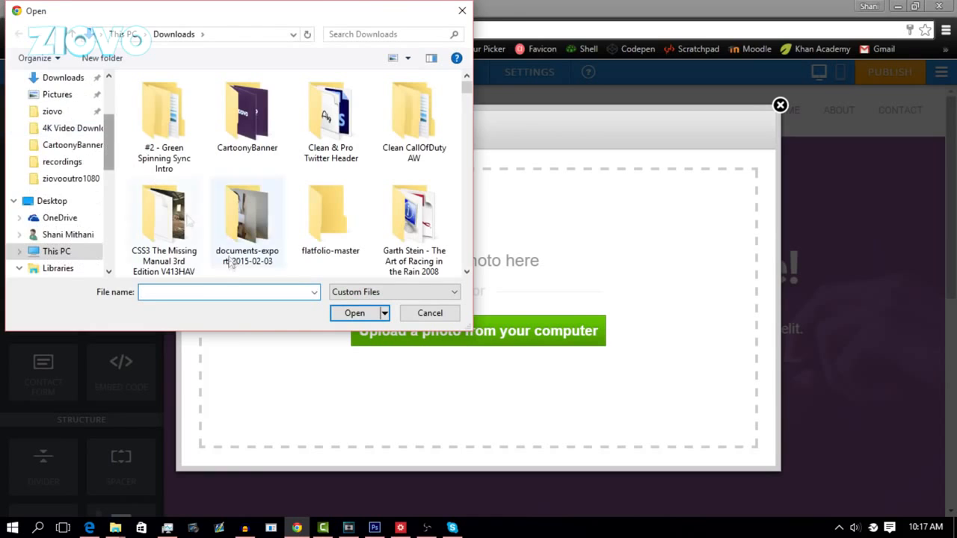
pyautogui.doubleClick(247, 149)
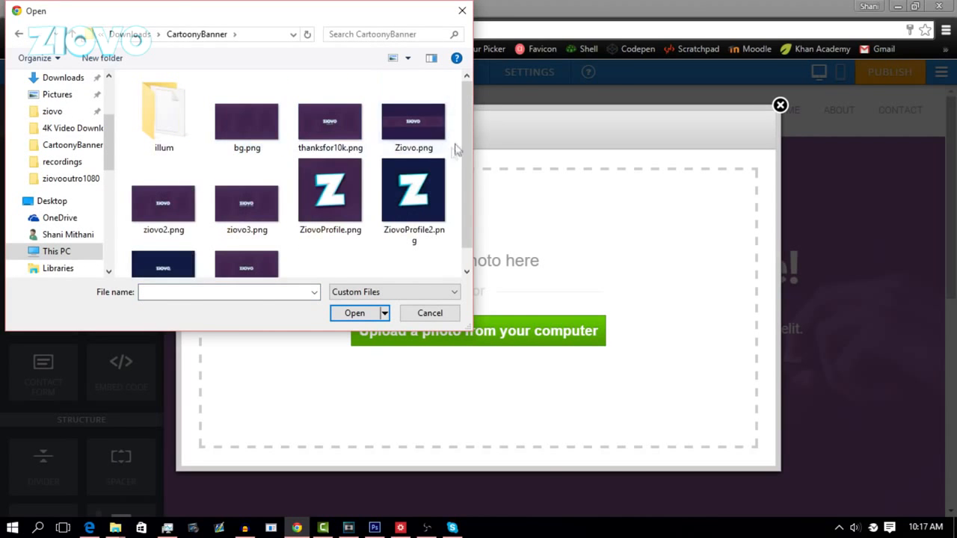
pyautogui.doubleClick(354, 189)
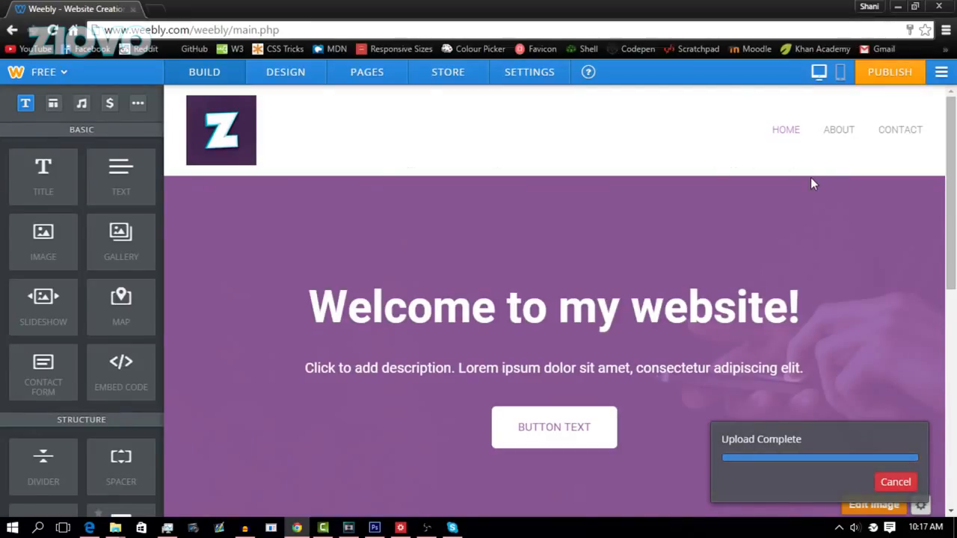
pyautogui.click(601, 425)
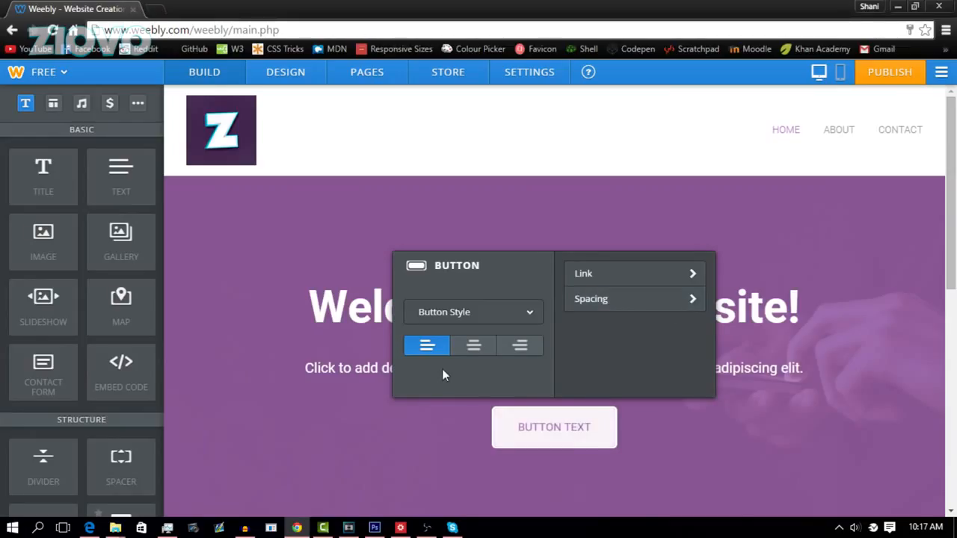
# Step: Set the hero heading to 'What's up guys, Ziovo here!' and description to 'This is my website where you can learn more about me!'
pyautogui.scroll(-5, 942, 322)
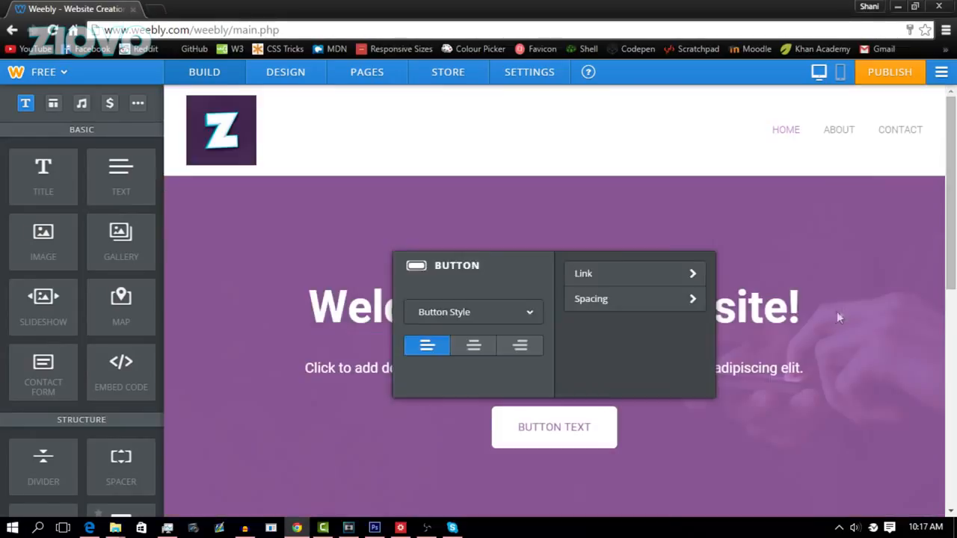
pyautogui.click(856, 287)
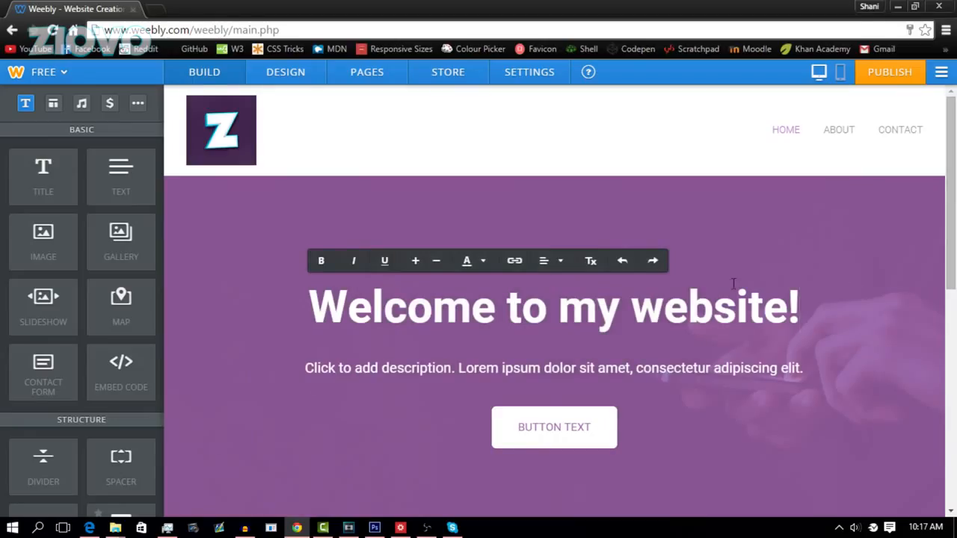
pyautogui.hotkey('ctrl', 'a')
pyautogui.write("What's up")
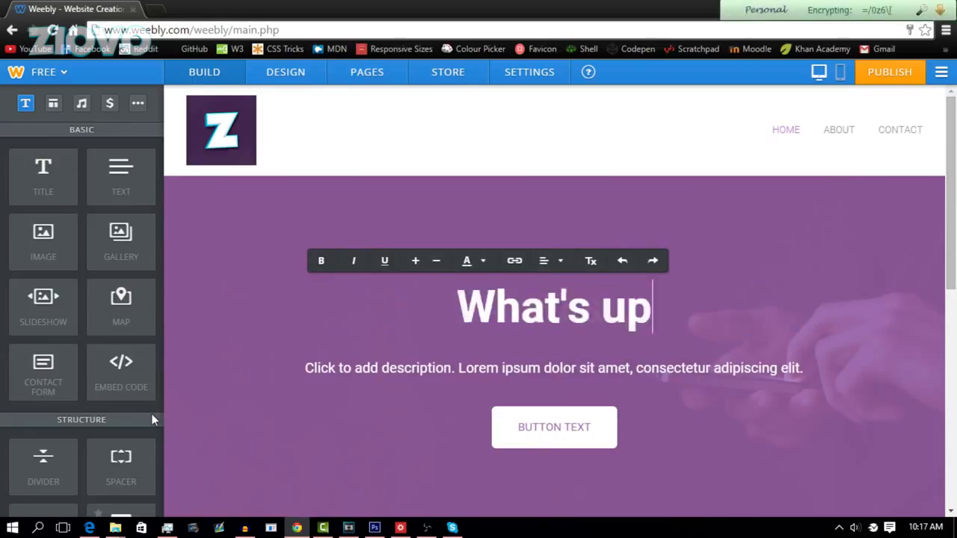
pyautogui.write(' guys, Ziovo here!')
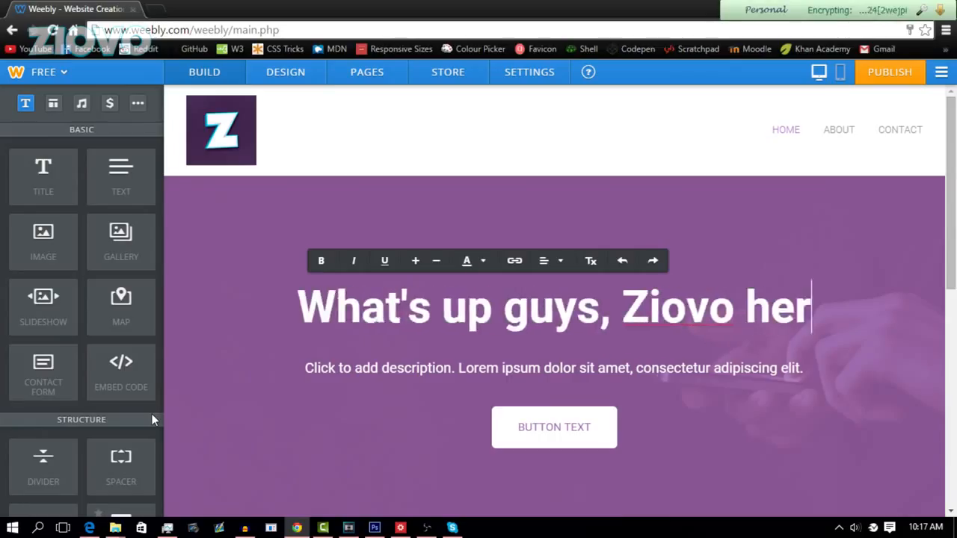
pyautogui.click(390, 371)
pyautogui.write('This is my websit')
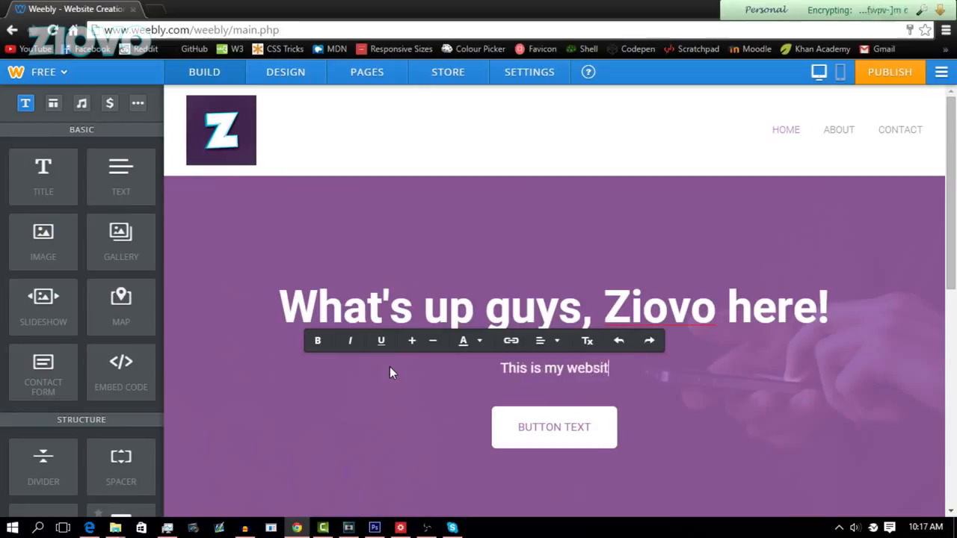
pyautogui.write('e where you can learn ')
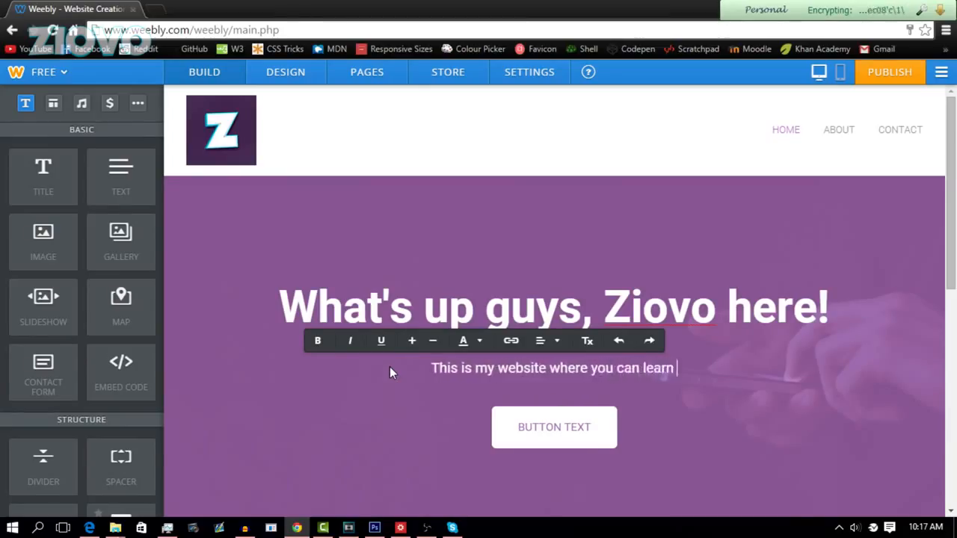
pyautogui.write('more about me!')
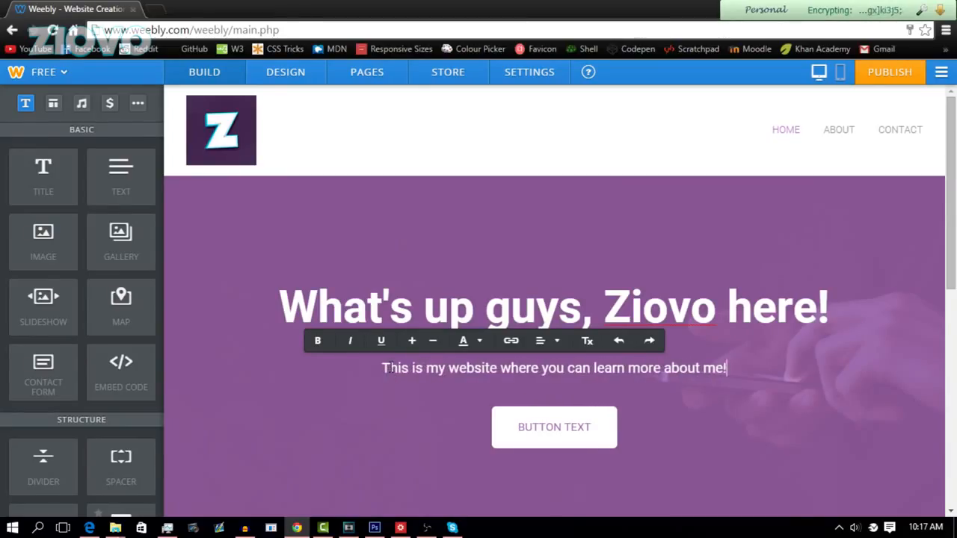
pyautogui.click(582, 432)
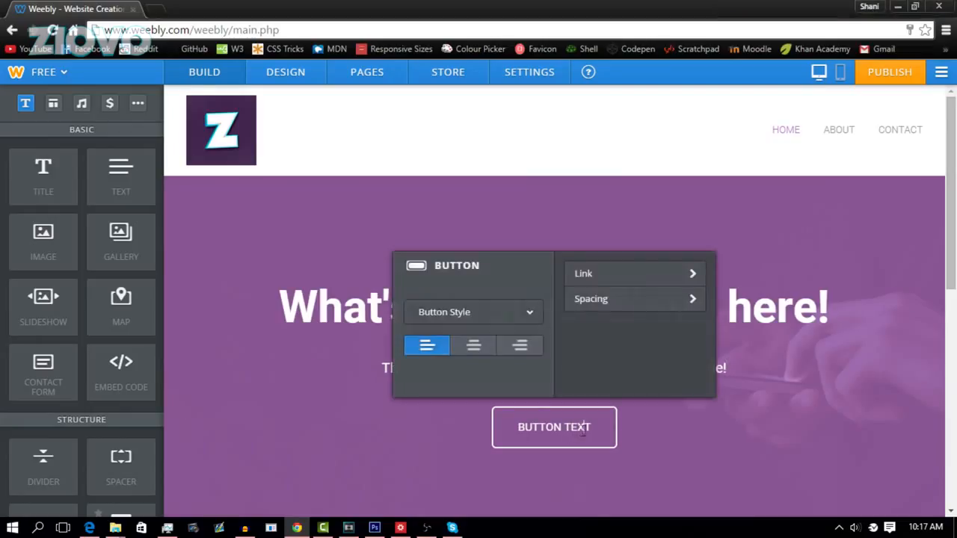
pyautogui.moveTo(601, 427); pyautogui.dragTo(505, 428)
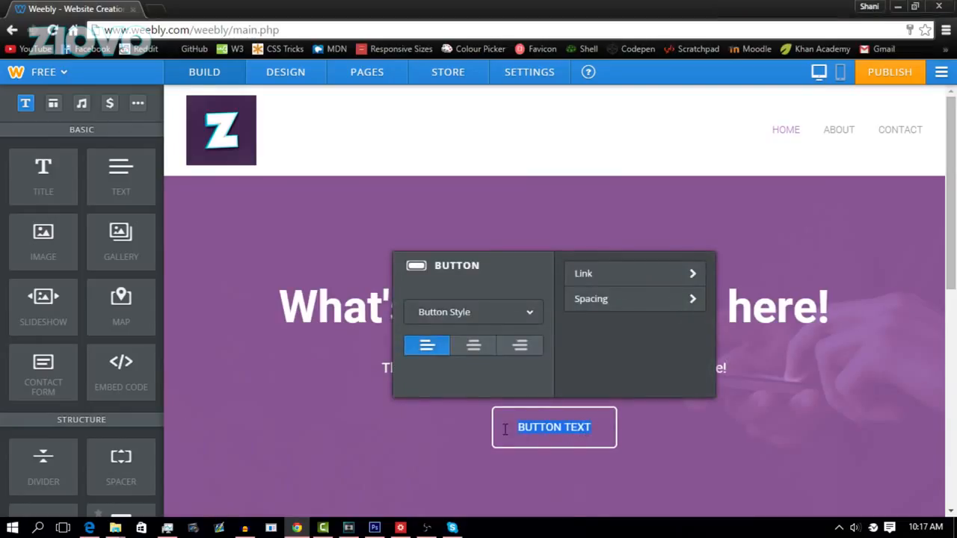
pyautogui.write('Subscribe!')
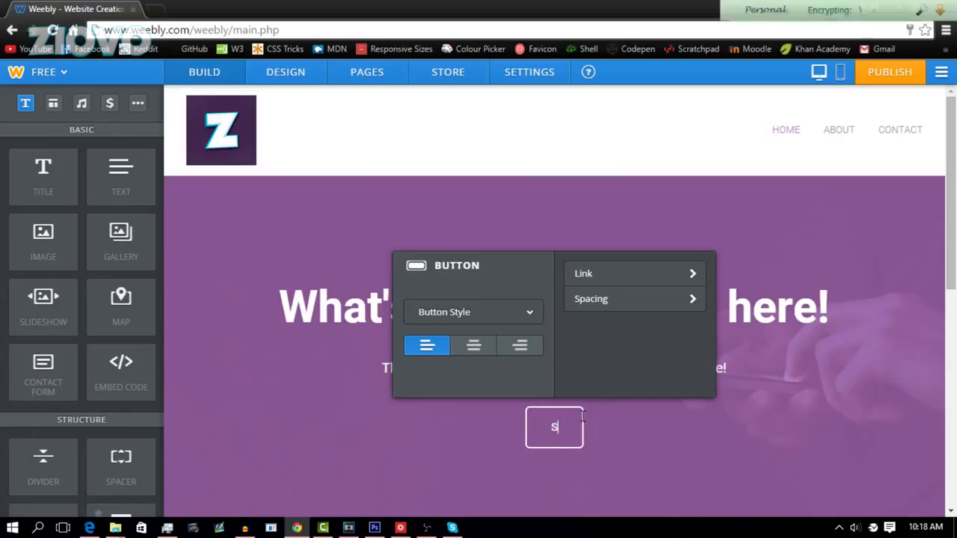
pyautogui.click(587, 275)
pyautogui.click(480, 225)
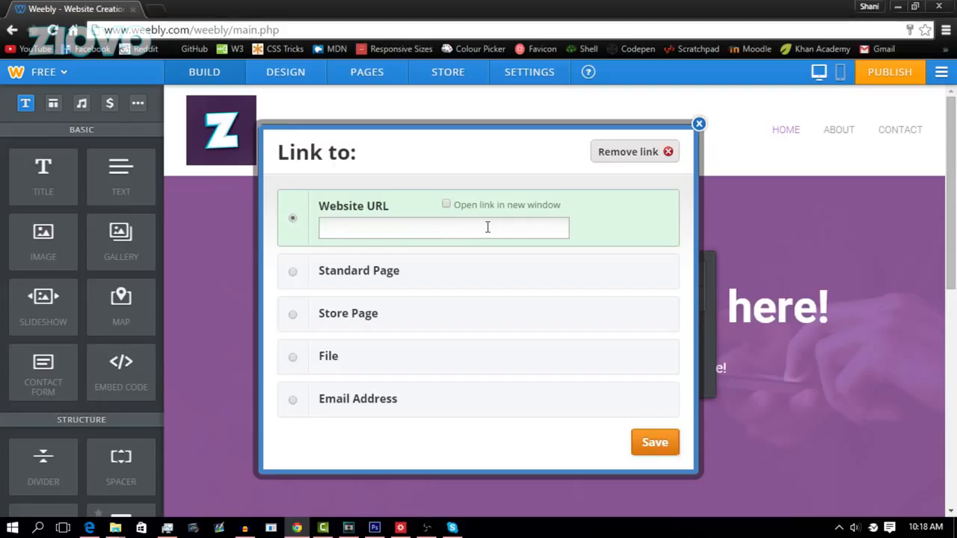
pyautogui.write('http://y')
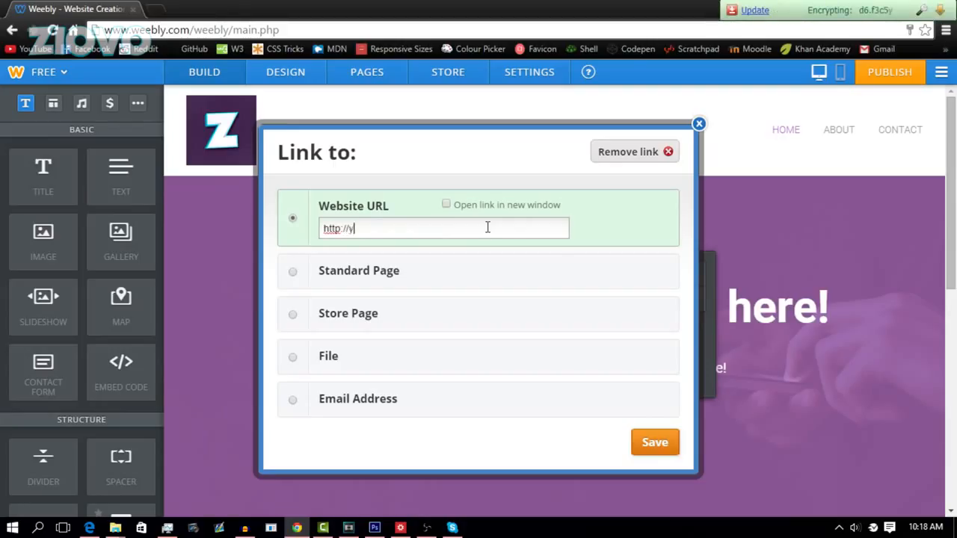
pyautogui.write('outube.com/ziovo')
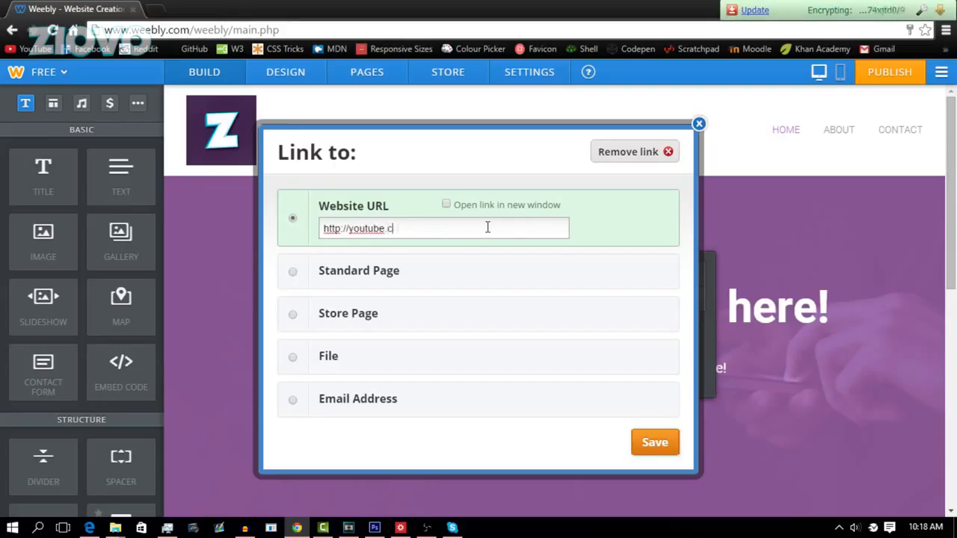
pyautogui.click(446, 204)
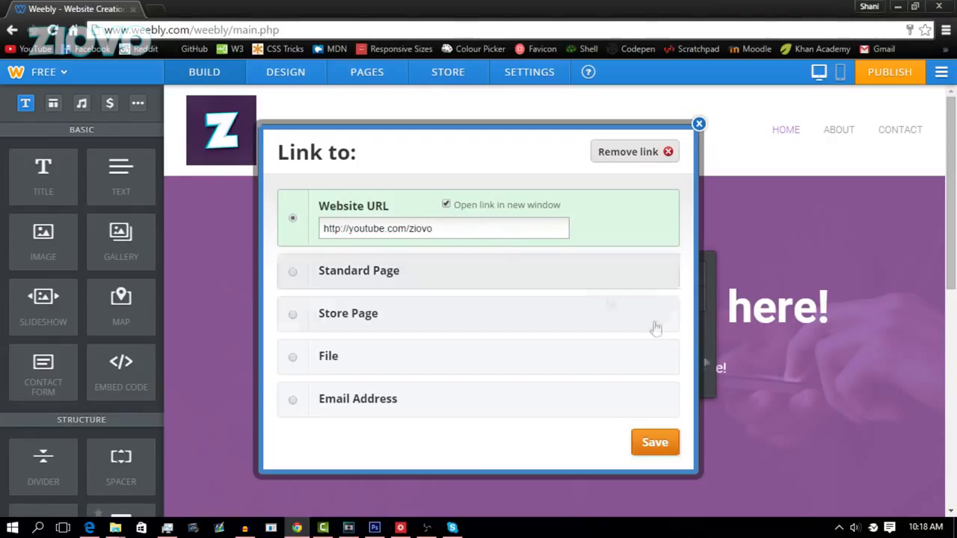
pyautogui.click(653, 444)
# Step: Upload ziovo3.png from the computer into the empty image block below the hero
pyautogui.moveTo(951, 166); pyautogui.dragTo(956, 363)
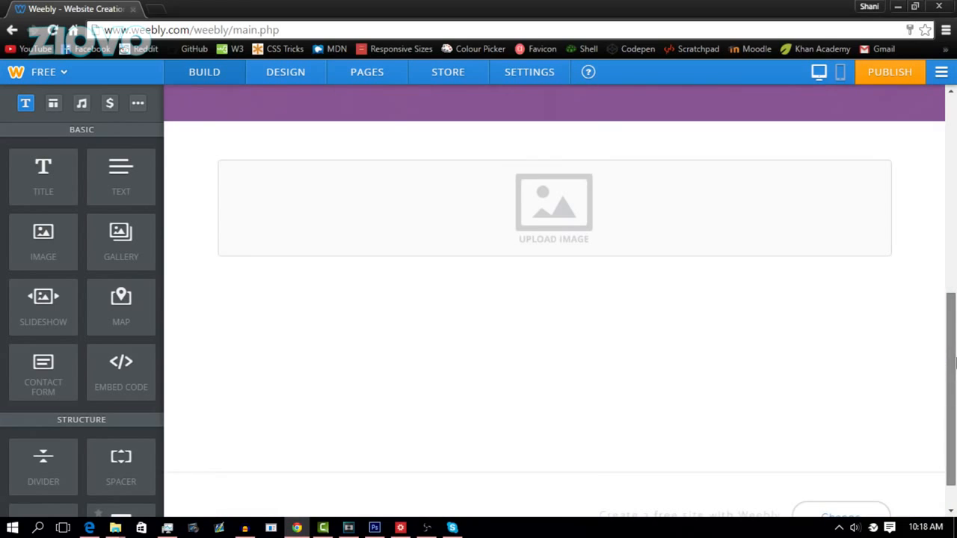
pyautogui.click(581, 217)
pyautogui.click(554, 332)
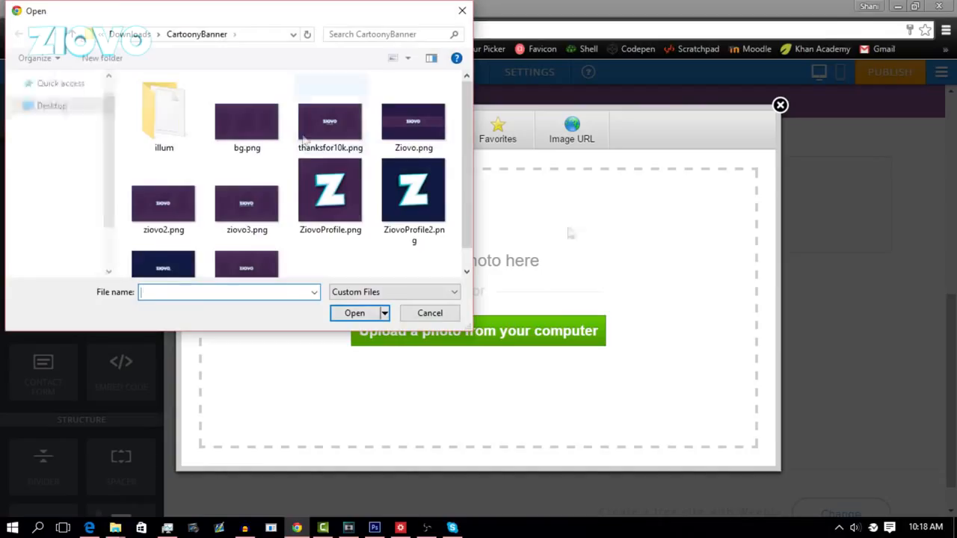
pyautogui.doubleClick(251, 215)
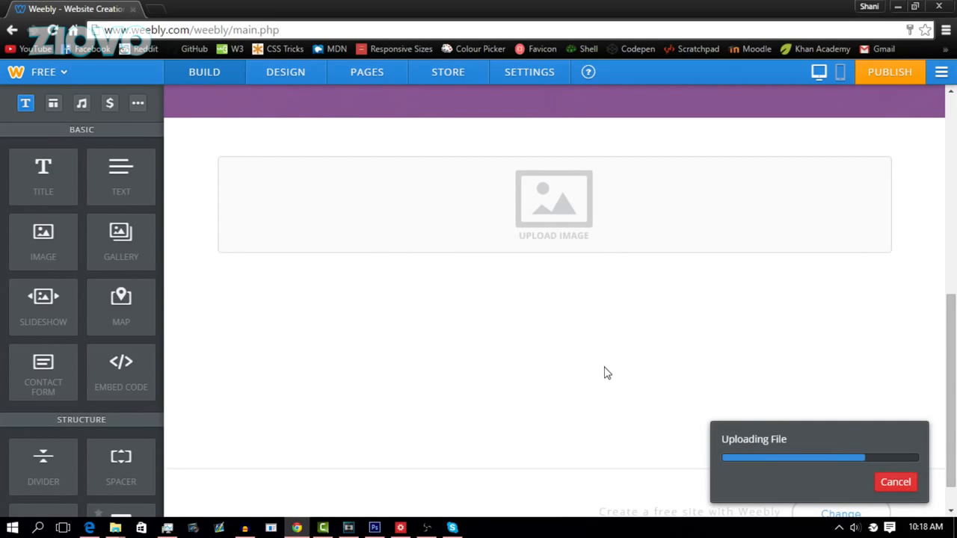
pyautogui.click(245, 528)
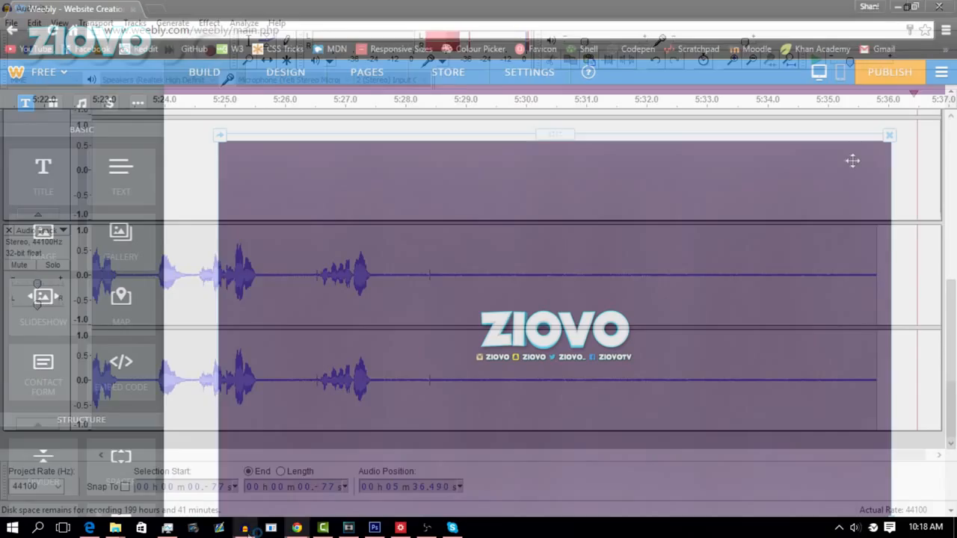
pyautogui.click(793, 213)
pyautogui.scroll(-2, 453, 298)
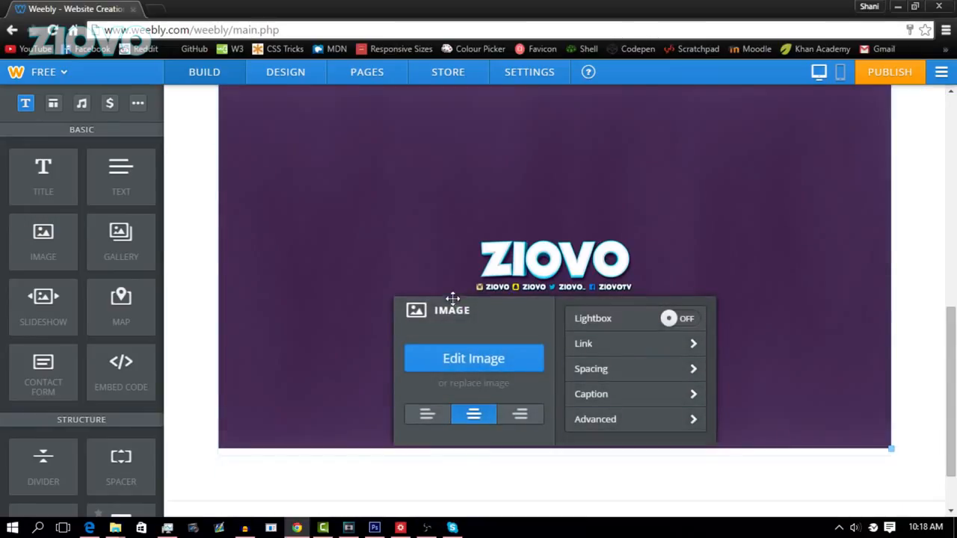
# Step: In the image editor, crop the ZIOVO banner to 843 x 142 px around the logo and save
pyautogui.click(521, 368)
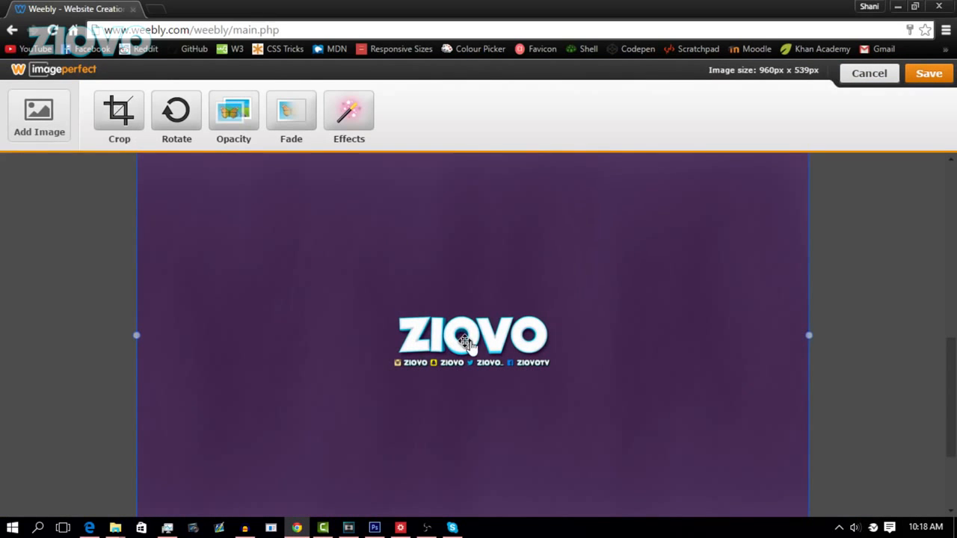
pyautogui.scroll(2, 468, 340)
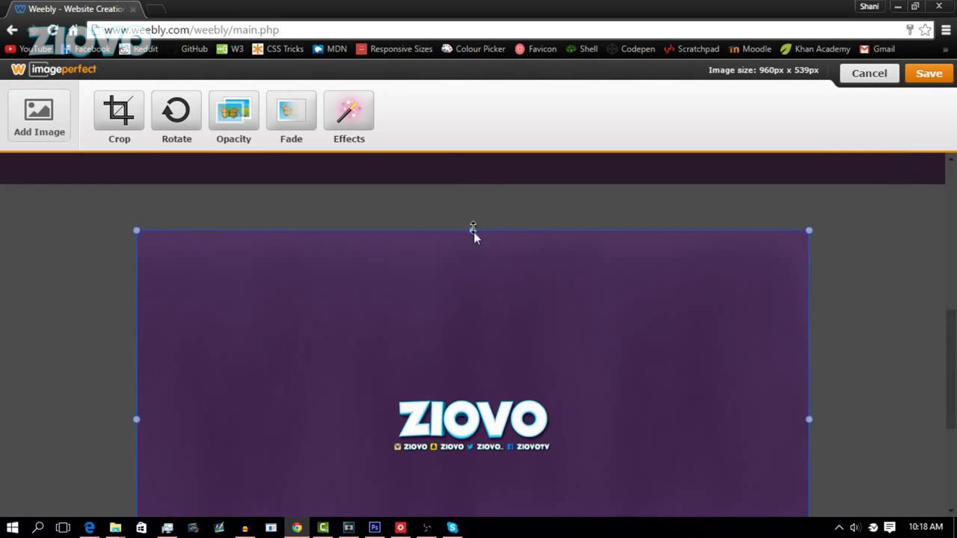
pyautogui.moveTo(473, 231); pyautogui.dragTo(475, 314)
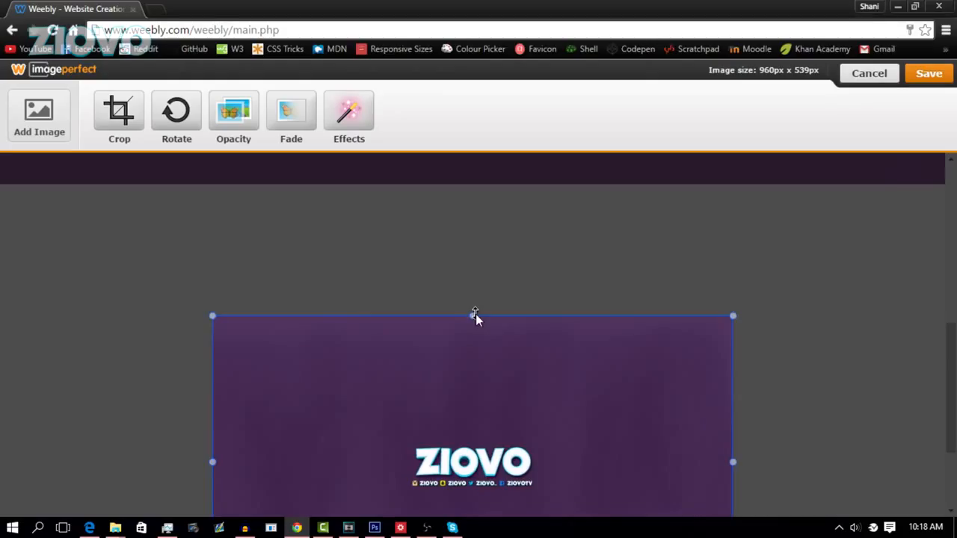
pyautogui.moveTo(476, 314); pyautogui.dragTo(477, 360)
pyautogui.click(128, 111)
pyautogui.scroll(-2, 551, 402)
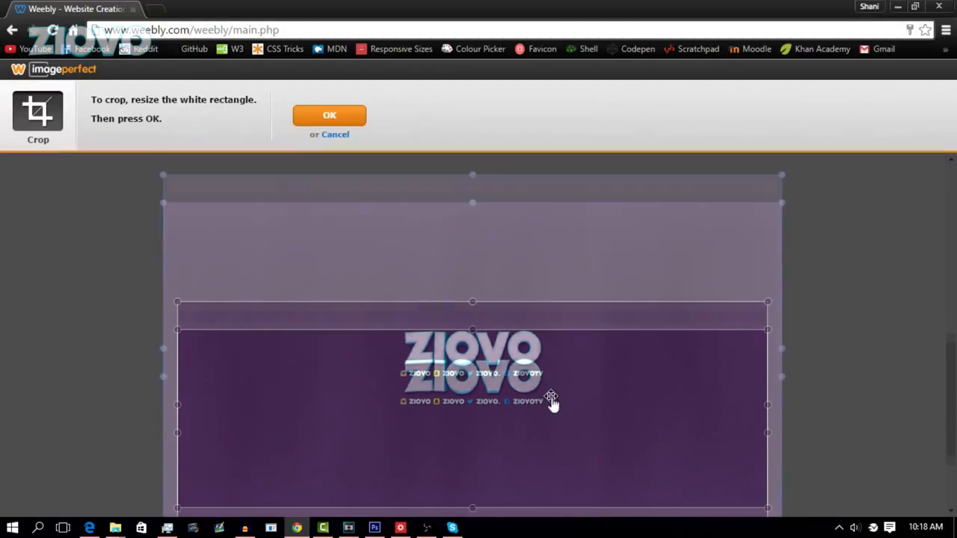
pyautogui.moveTo(472, 480); pyautogui.dragTo(470, 373)
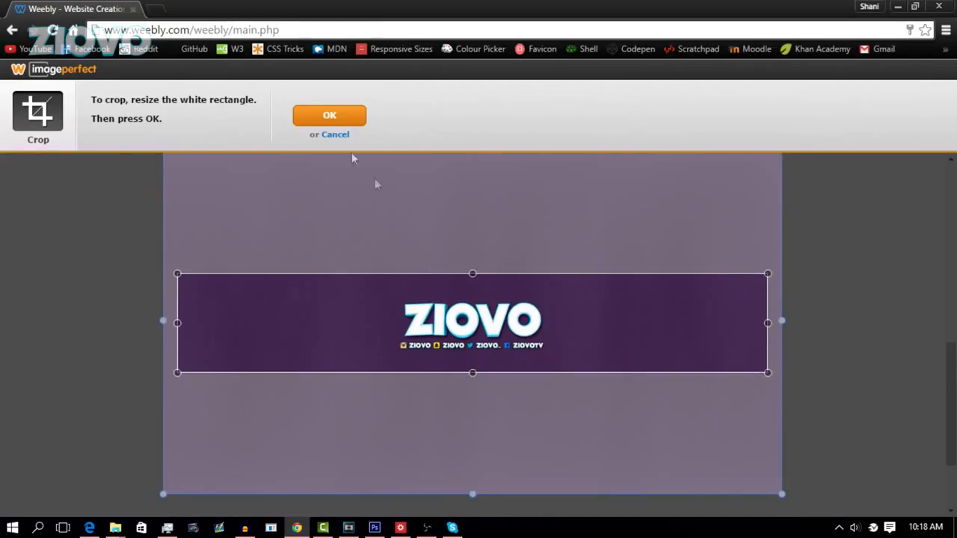
pyautogui.click(317, 118)
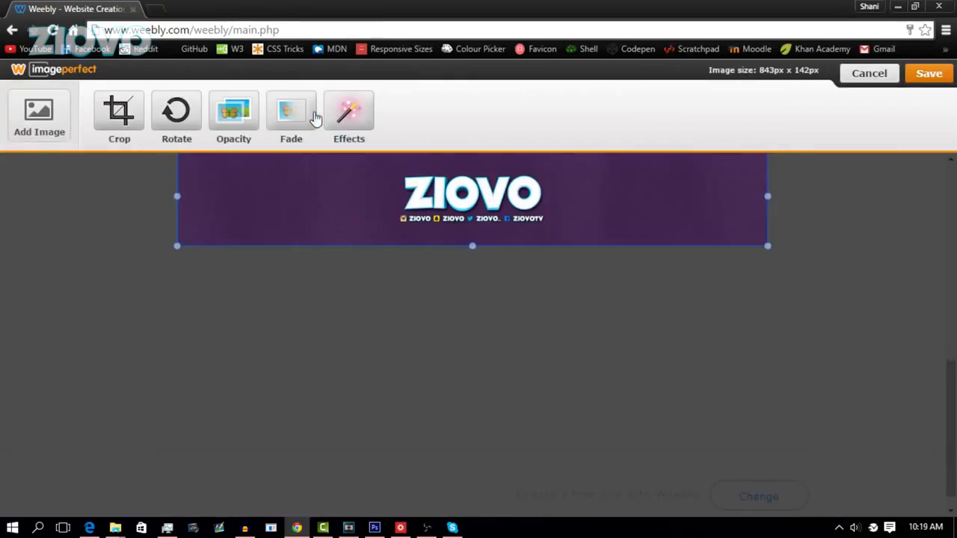
pyautogui.click(927, 75)
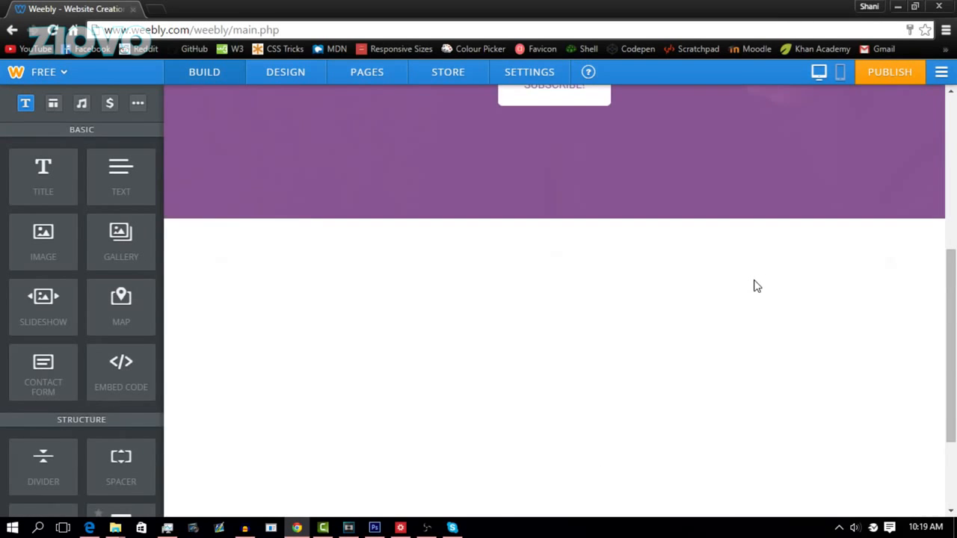
# Step: Add a contact form below the ZIOVO banner and title it 'Contact me'
pyautogui.scroll(4, 757, 286)
pyautogui.scroll(-3, 758, 286)
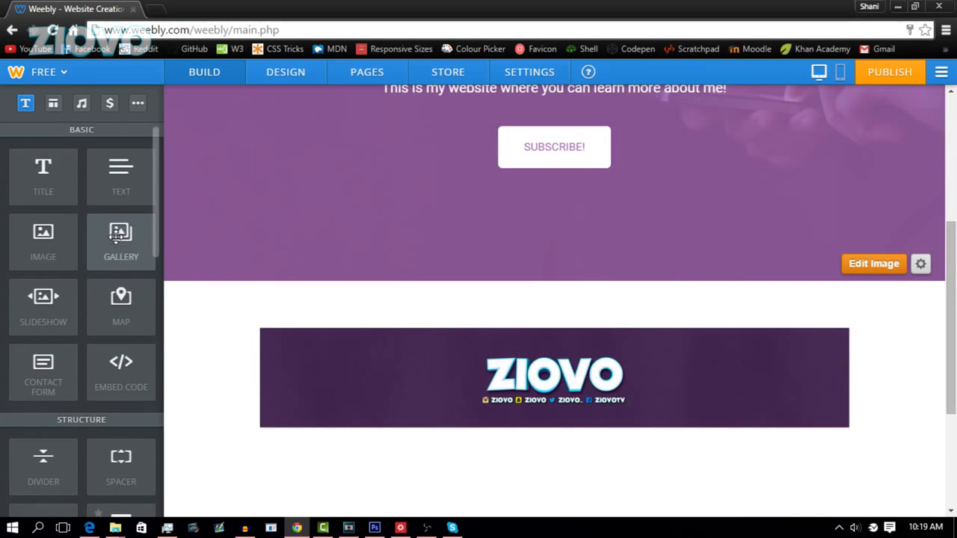
pyautogui.scroll(-2, 123, 236)
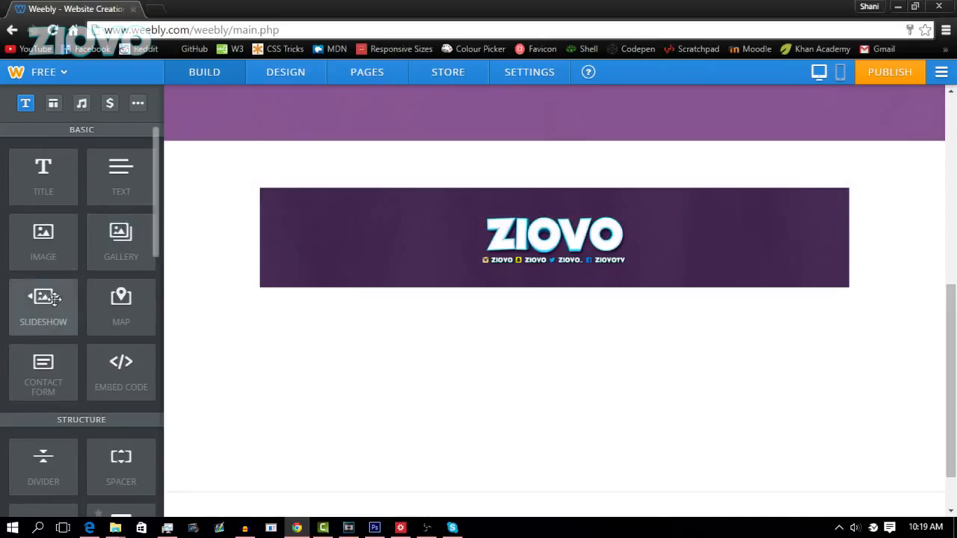
pyautogui.moveTo(60, 367); pyautogui.dragTo(575, 391)
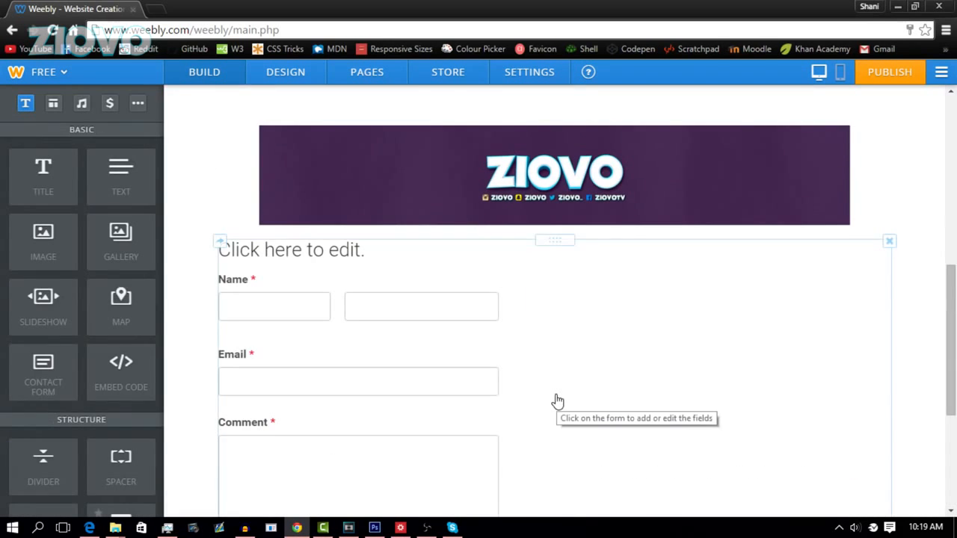
pyautogui.click(298, 252)
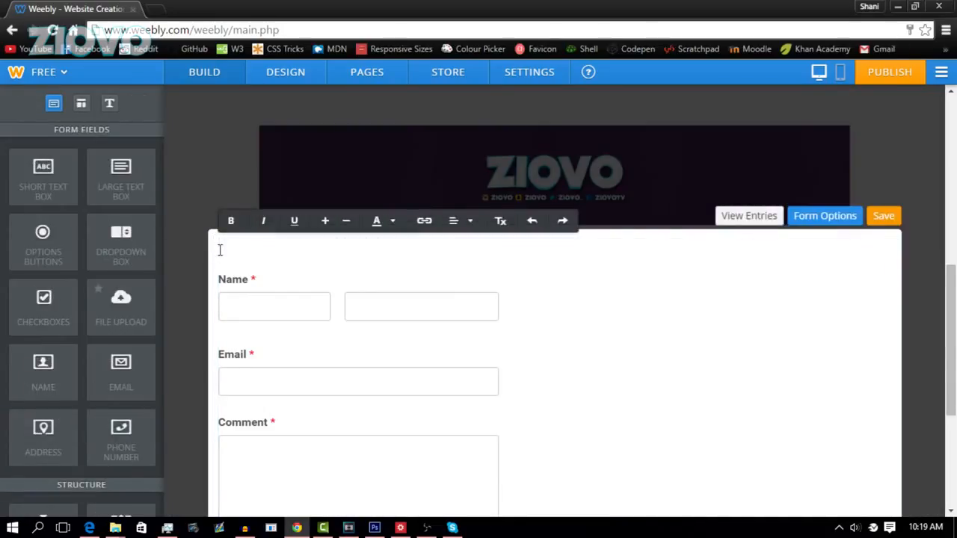
pyautogui.write('Contact me')
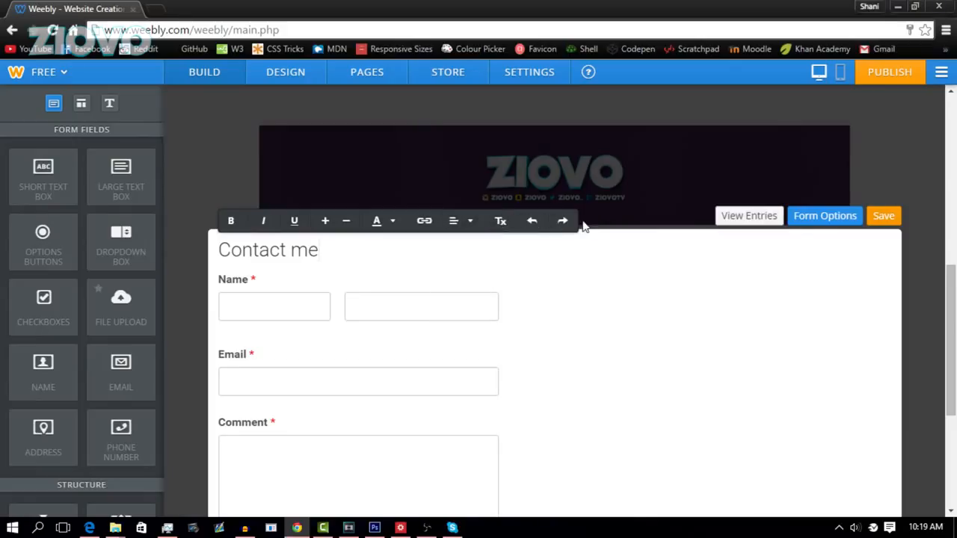
# Step: Review the contact form's options, including the Comment field and advanced settings
pyautogui.click(808, 222)
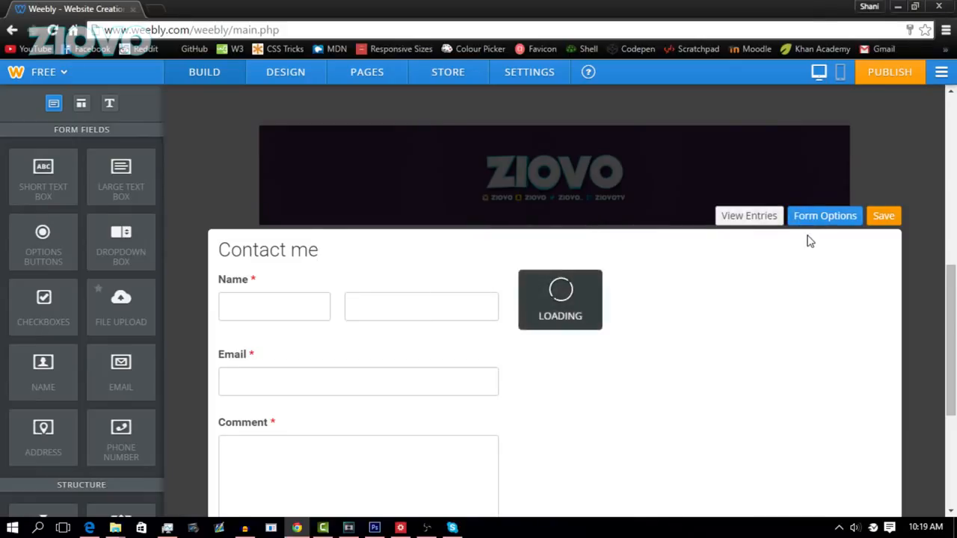
pyautogui.scroll(-3, 788, 314)
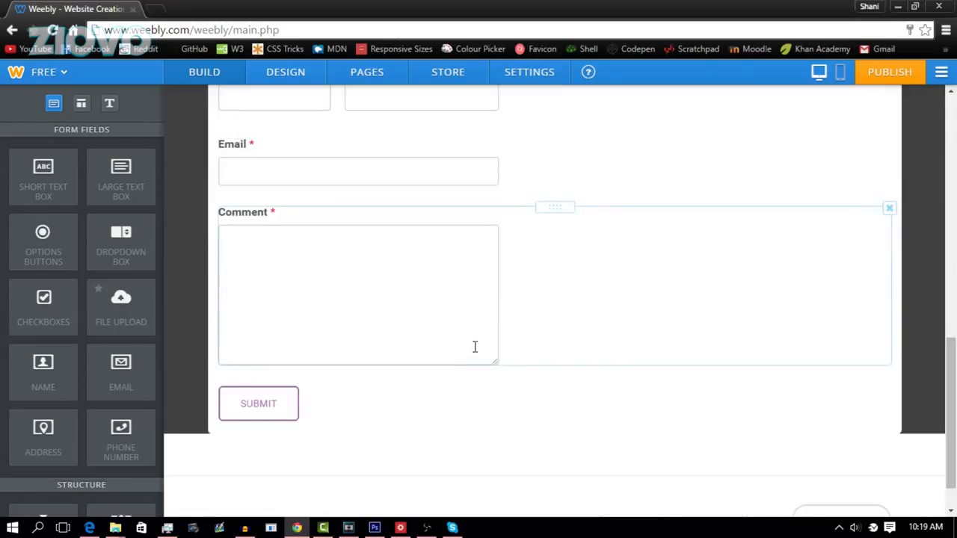
pyautogui.click(475, 347)
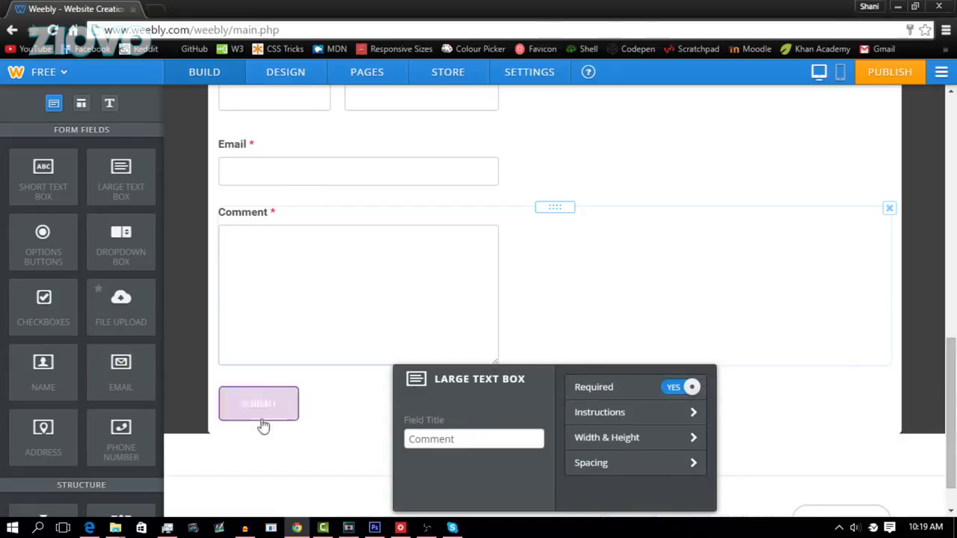
pyautogui.scroll(2, 265, 361)
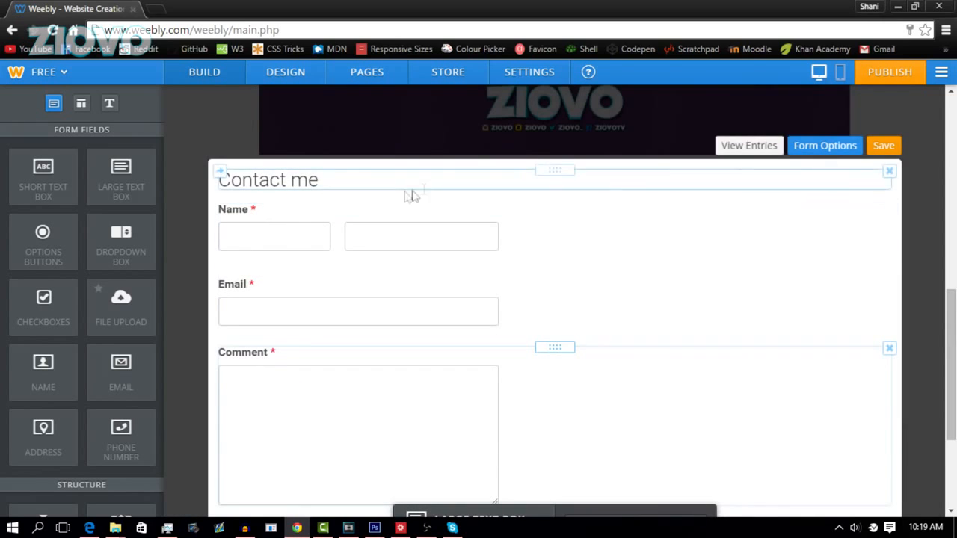
pyautogui.click(823, 148)
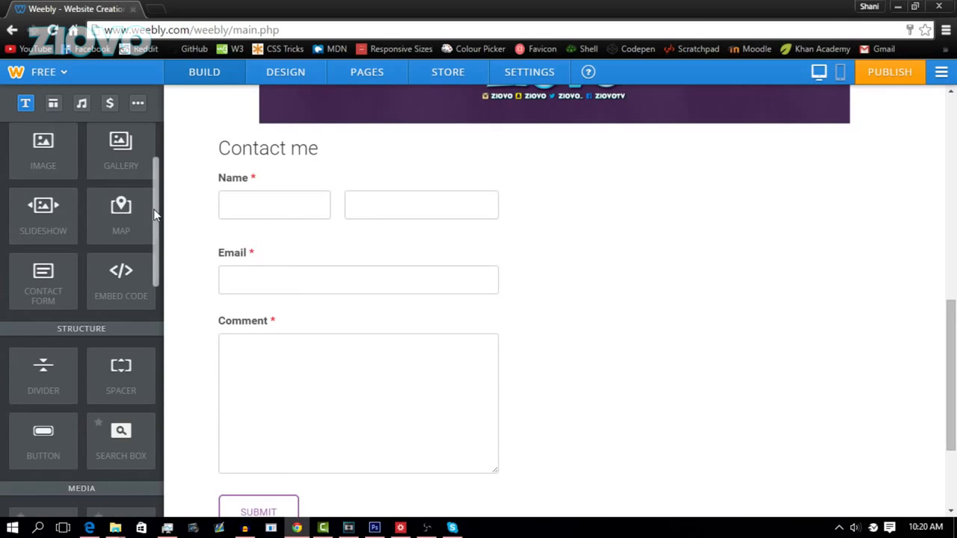
pyautogui.moveTo(155, 206); pyautogui.dragTo(154, 157)
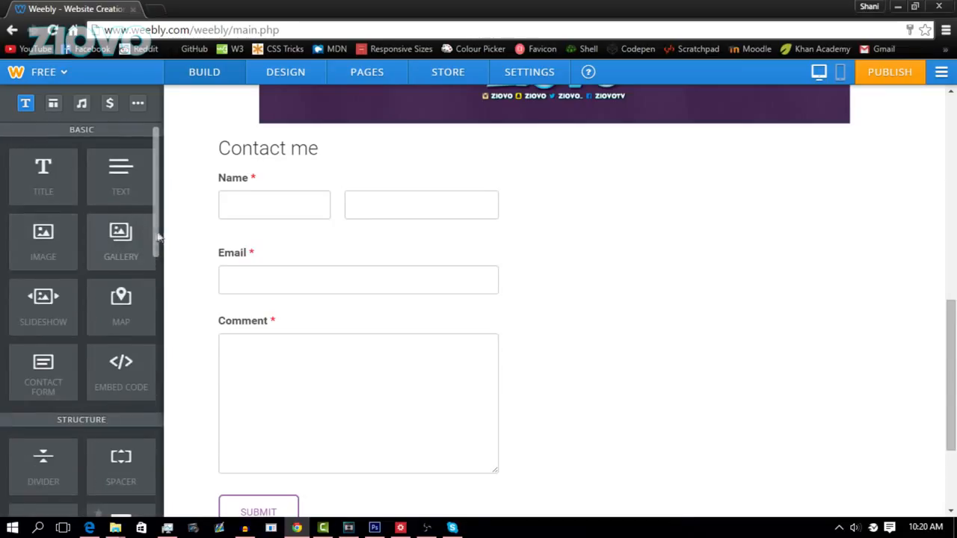
pyautogui.moveTo(156, 239); pyautogui.dragTo(147, 282)
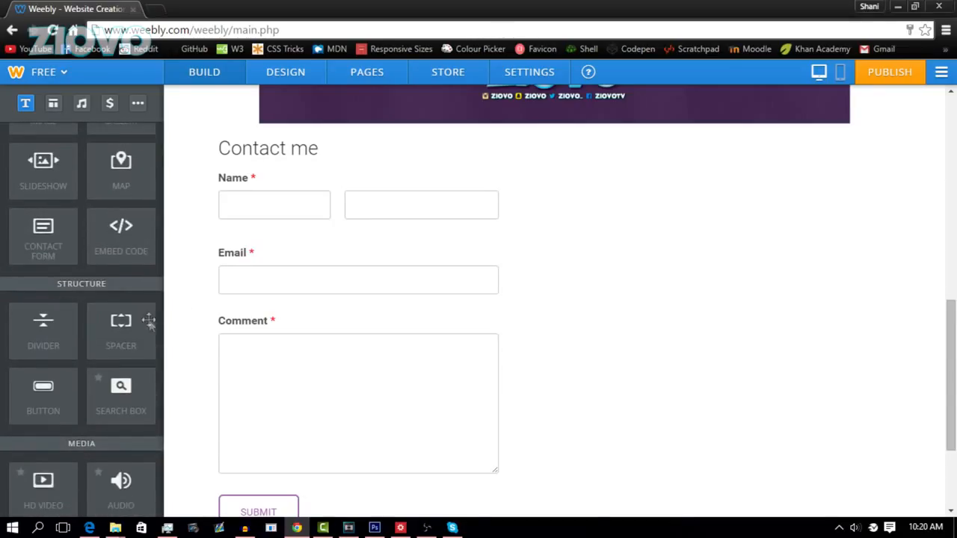
pyautogui.moveTo(158, 290); pyautogui.dragTo(153, 374)
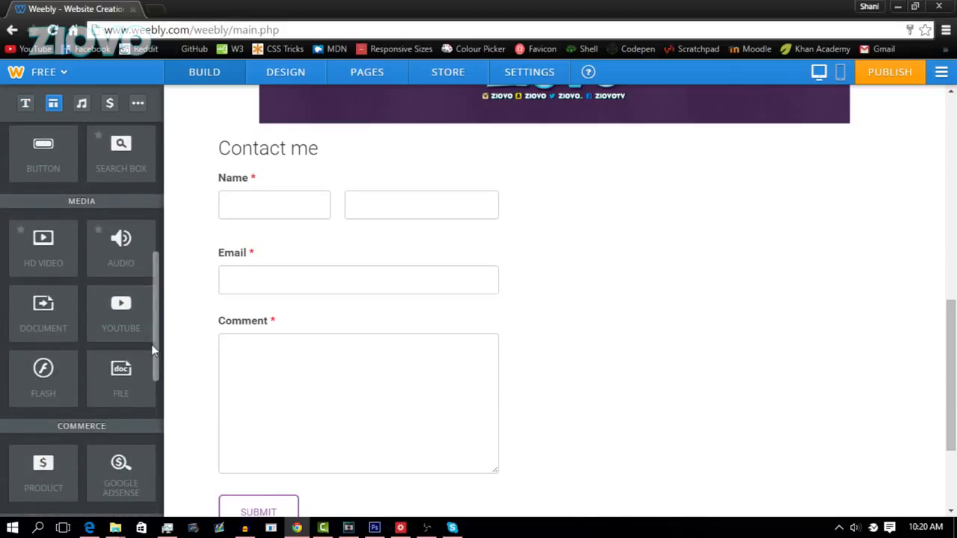
pyautogui.scroll(-5, 111, 395)
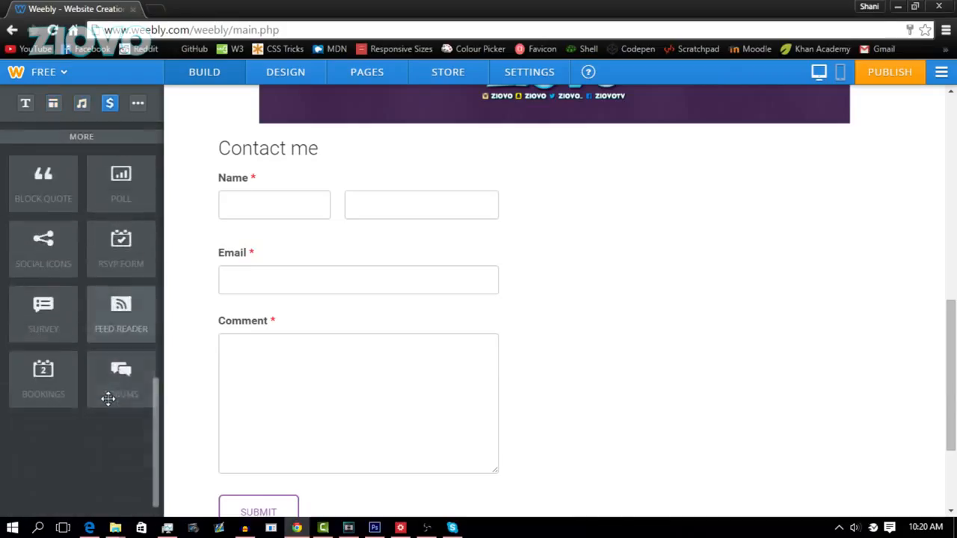
pyautogui.scroll(5, 108, 396)
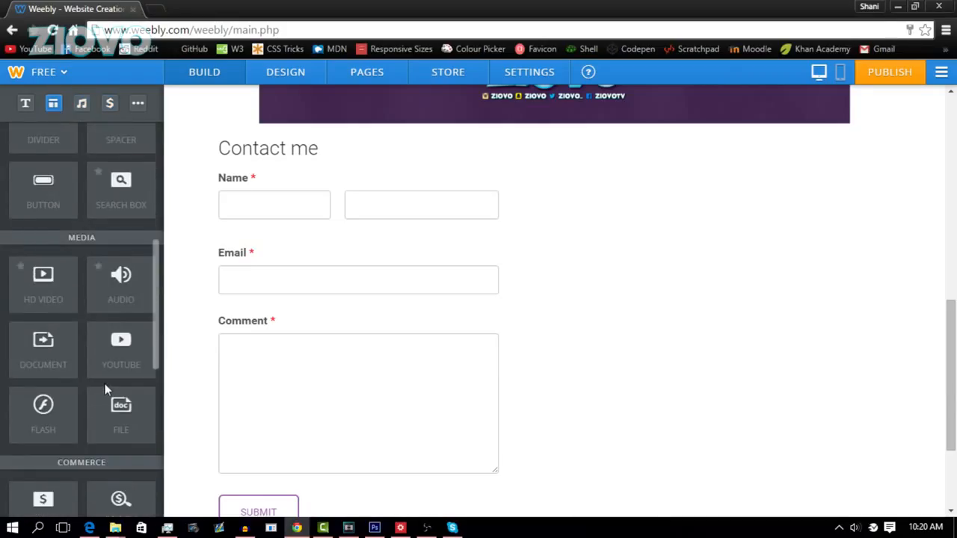
pyautogui.scroll(4, 104, 384)
pyautogui.scroll(10, 388, 206)
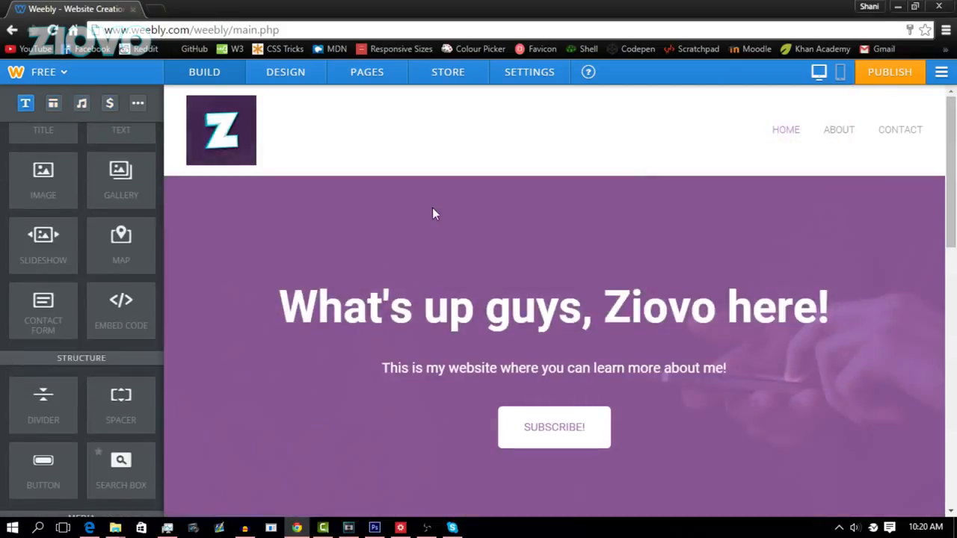
# Step: Open the Design options and browse the available site themes
pyautogui.click(278, 81)
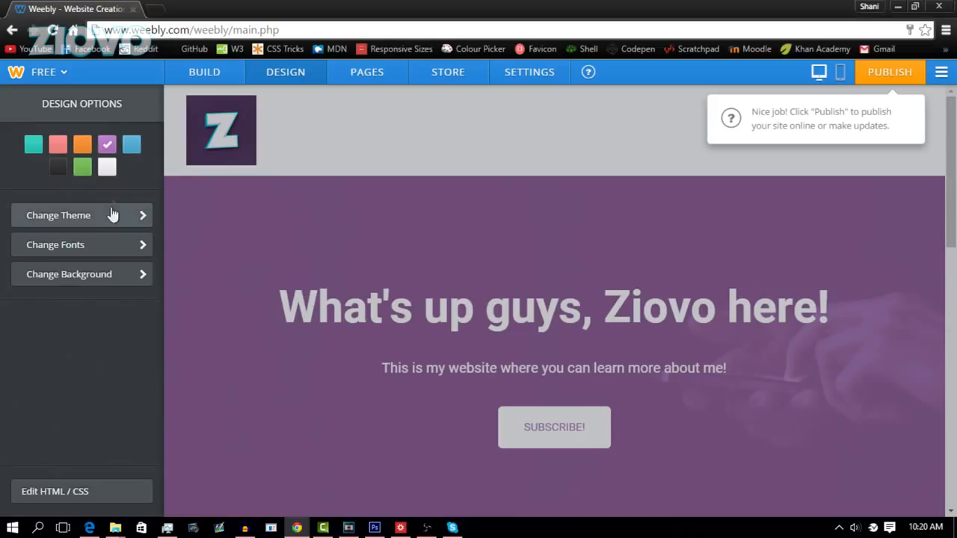
pyautogui.click(83, 216)
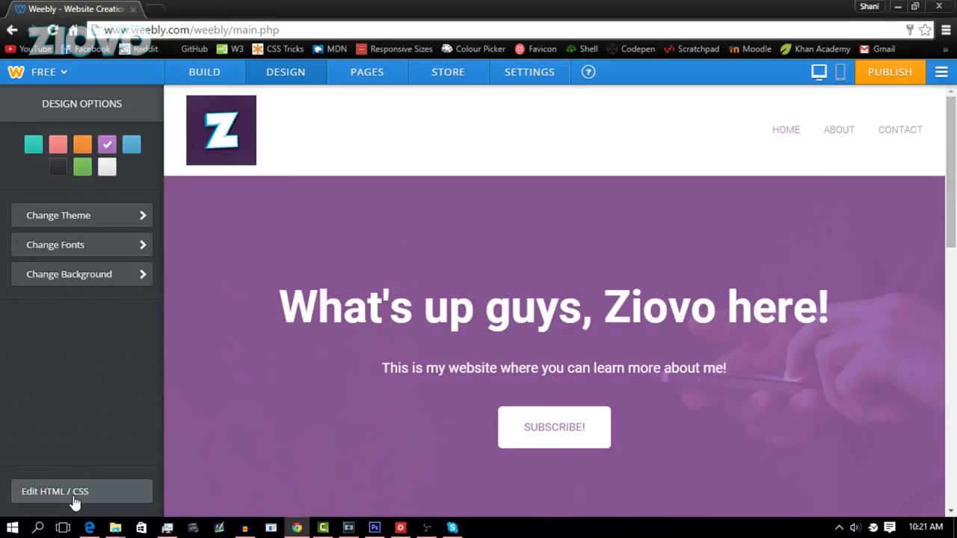
# Step: In Pages, check the About and Contact page settings, then show the page types to add
pyautogui.click(388, 78)
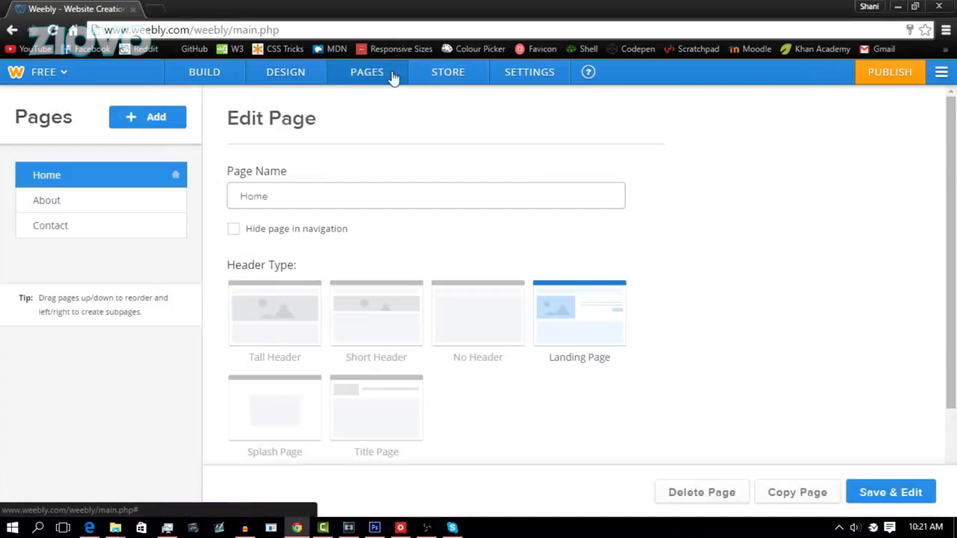
pyautogui.click(147, 203)
pyautogui.click(146, 229)
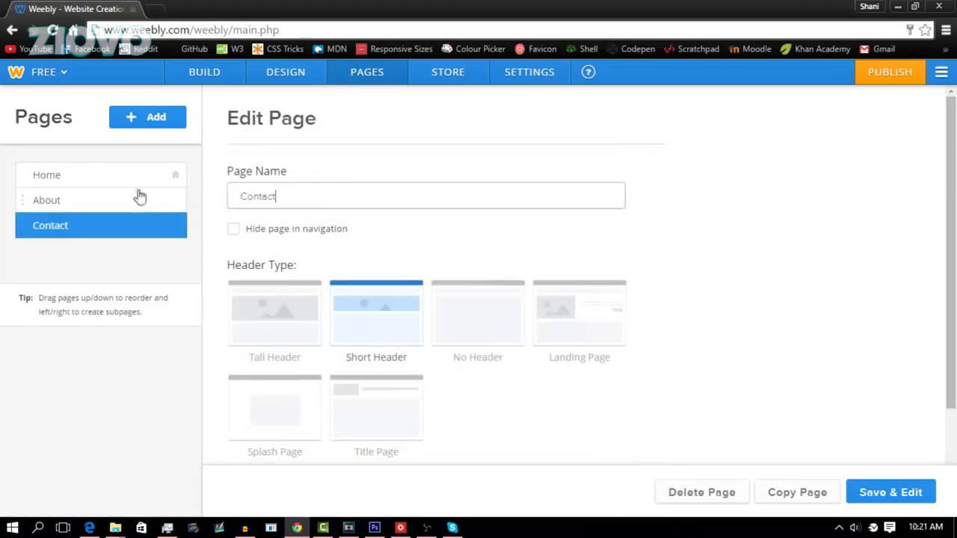
pyautogui.click(156, 120)
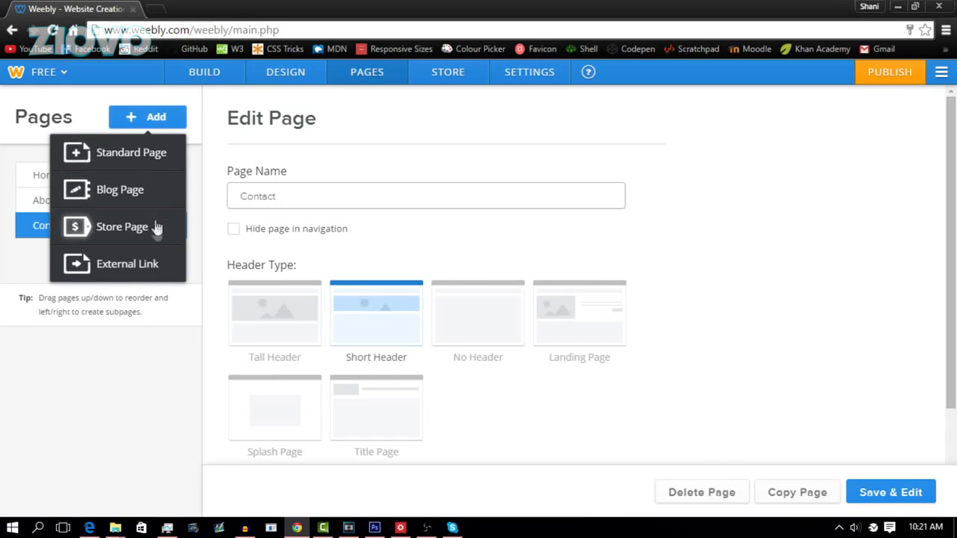
pyautogui.click(142, 269)
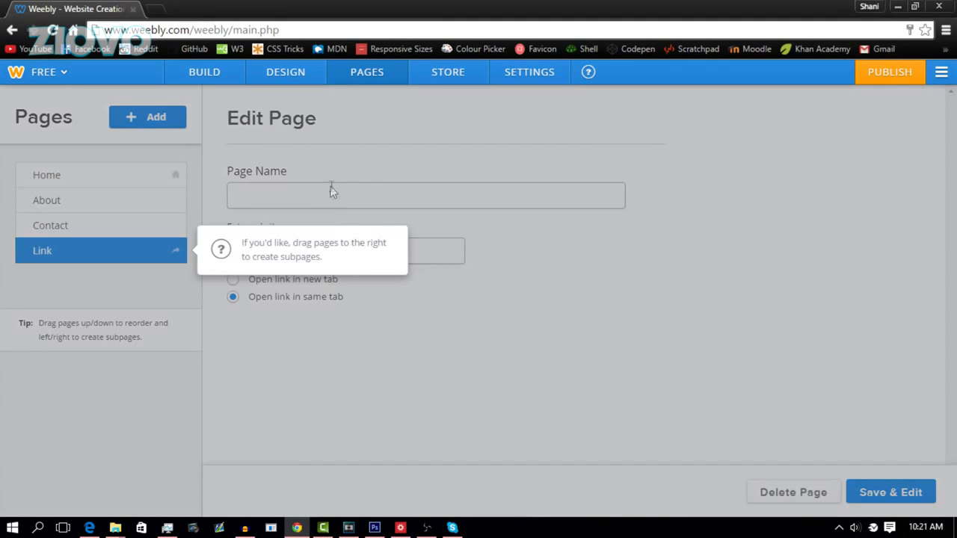
pyautogui.click(331, 191)
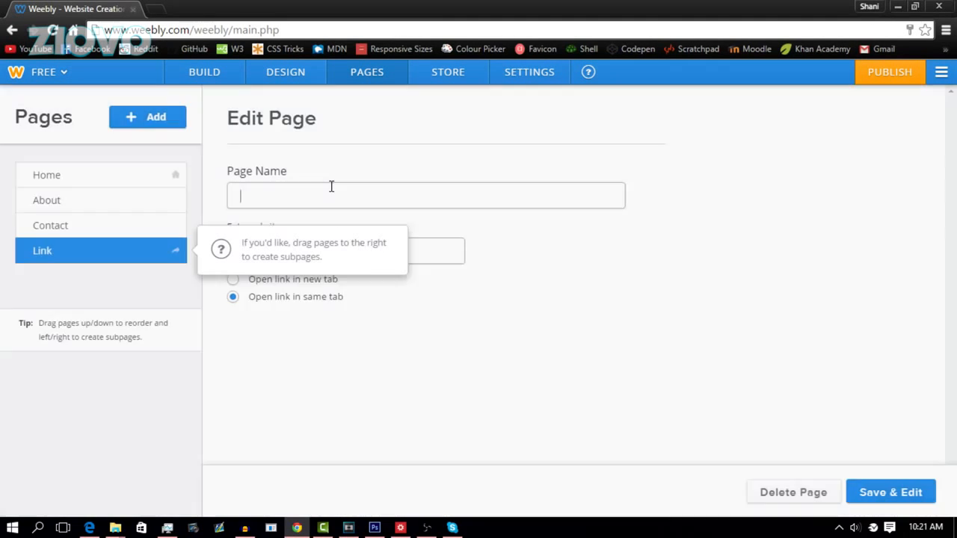
pyautogui.write('YouTube')
pyautogui.press('Tab')
pyautogui.press('End')
pyautogui.write('youtube.com/ziovo')
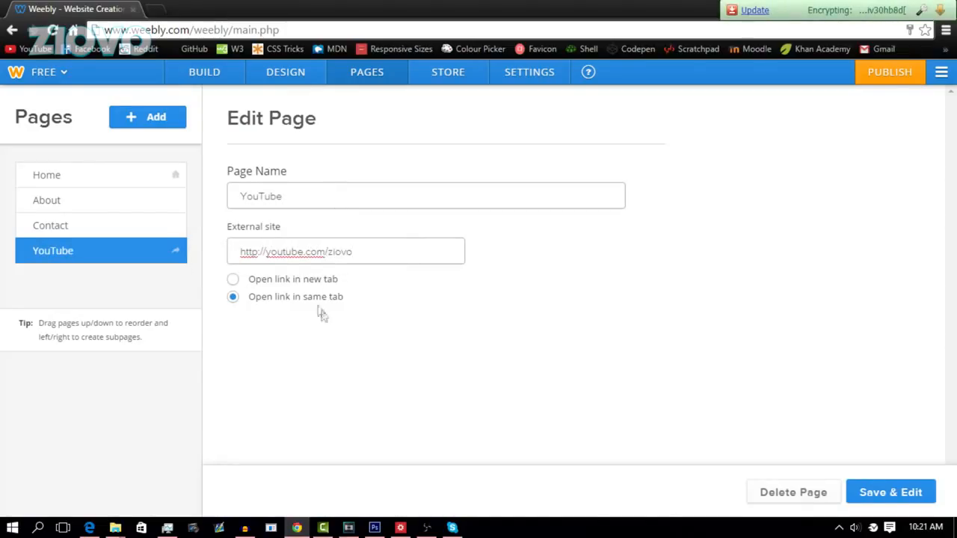
pyautogui.click(273, 280)
pyautogui.click(879, 494)
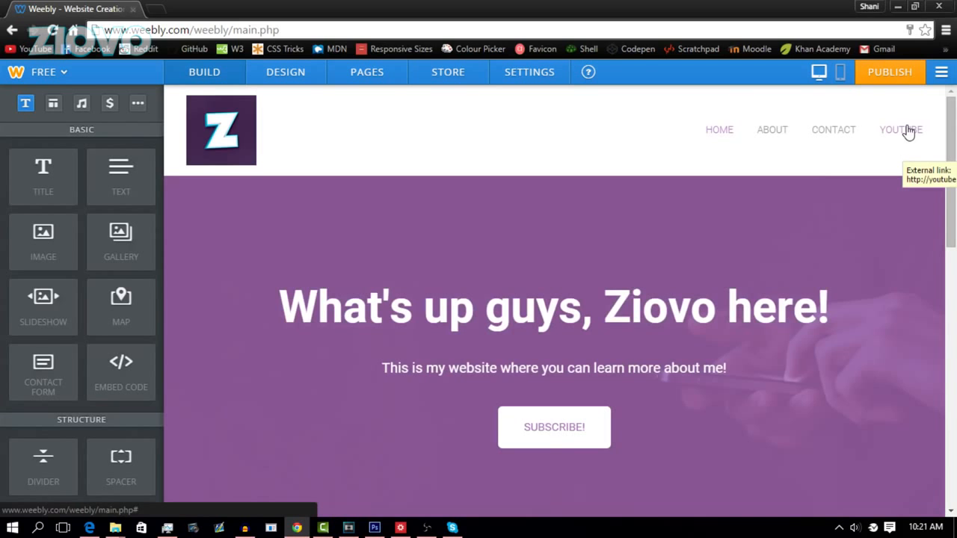
# Step: Look over the About page in the editor, then switch to the Contact page
pyautogui.click(774, 135)
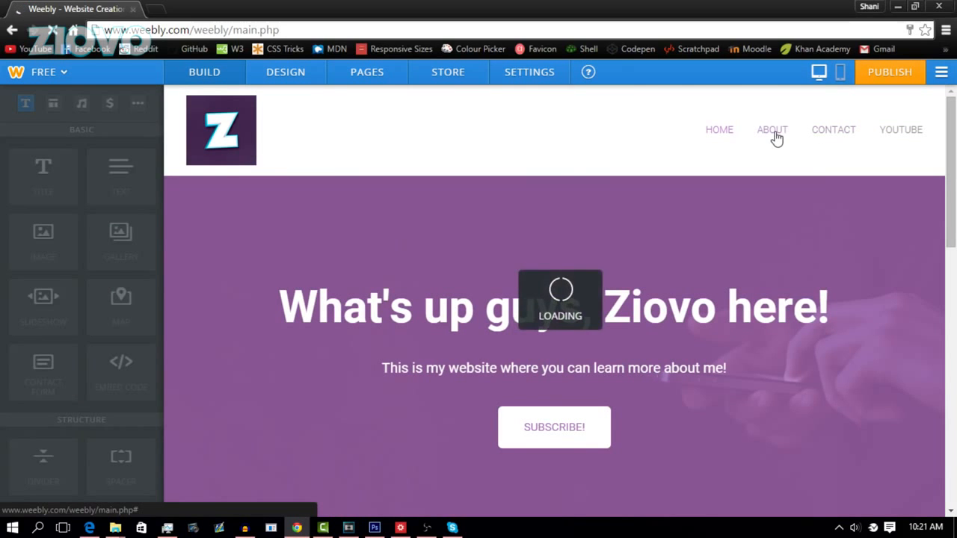
pyautogui.scroll(-3, 778, 262)
pyautogui.scroll(3, 777, 262)
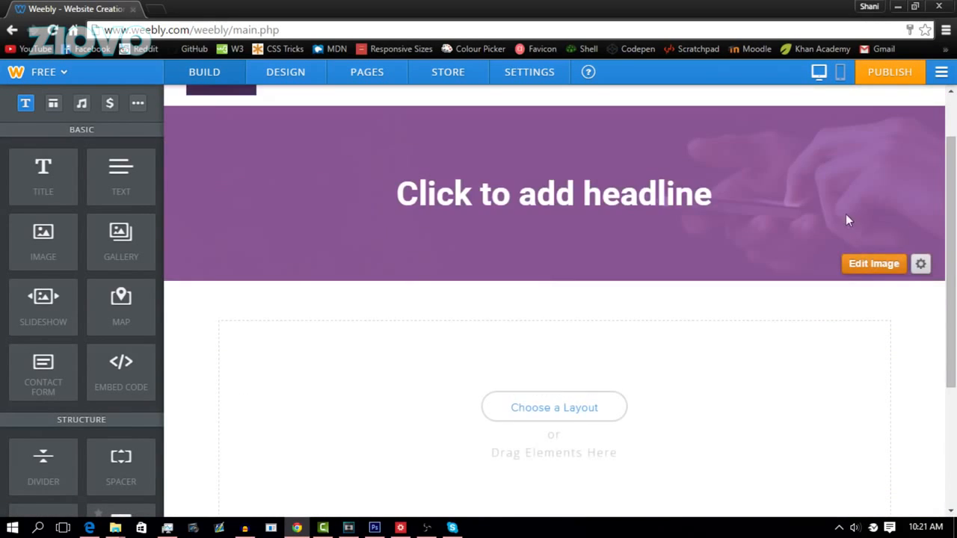
pyautogui.click(833, 138)
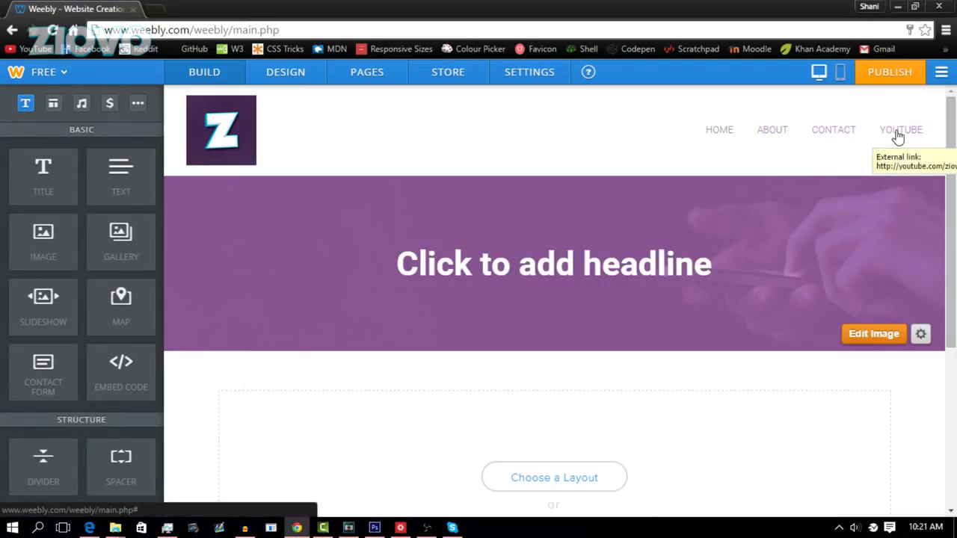
# Step: View the Store Dashboard, then open the General settings showing ziovo.weebly.com and My Site
pyautogui.click(441, 80)
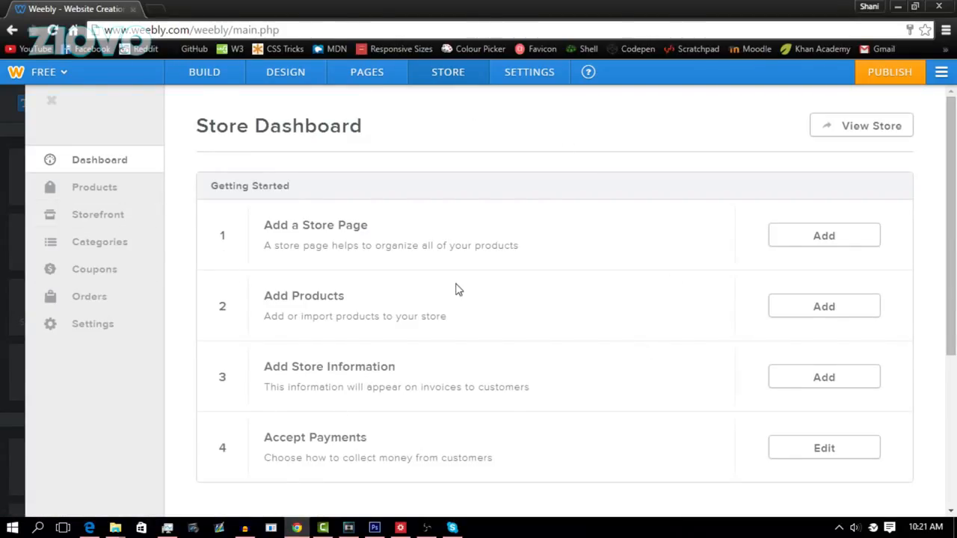
pyautogui.click(554, 78)
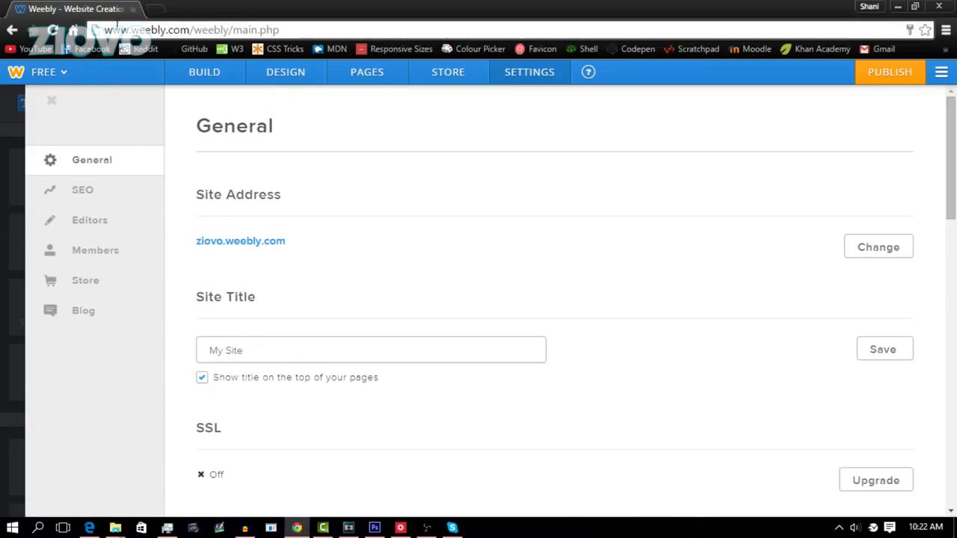
# Step: Scroll through the General settings and look over the SEO settings
pyautogui.scroll(-6, 512, 292)
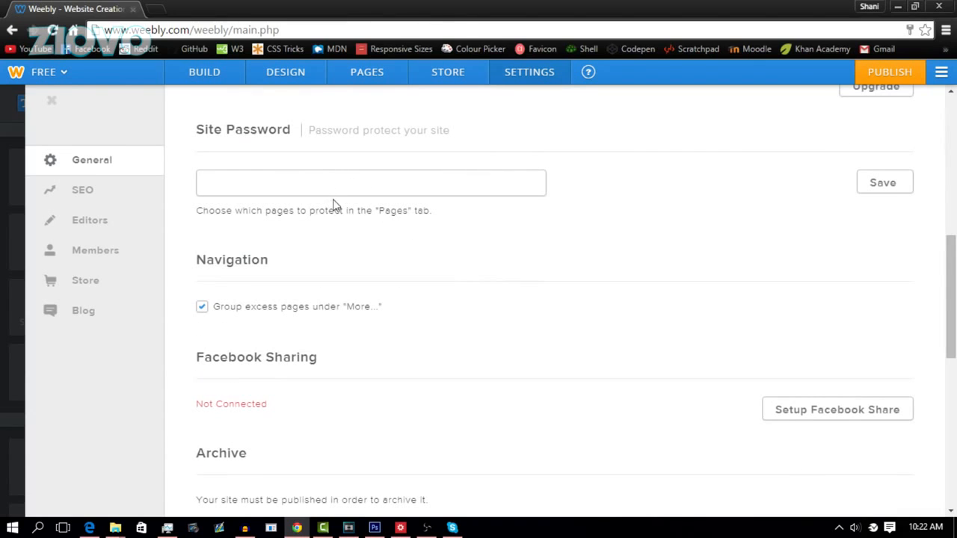
pyautogui.scroll(-7, 502, 357)
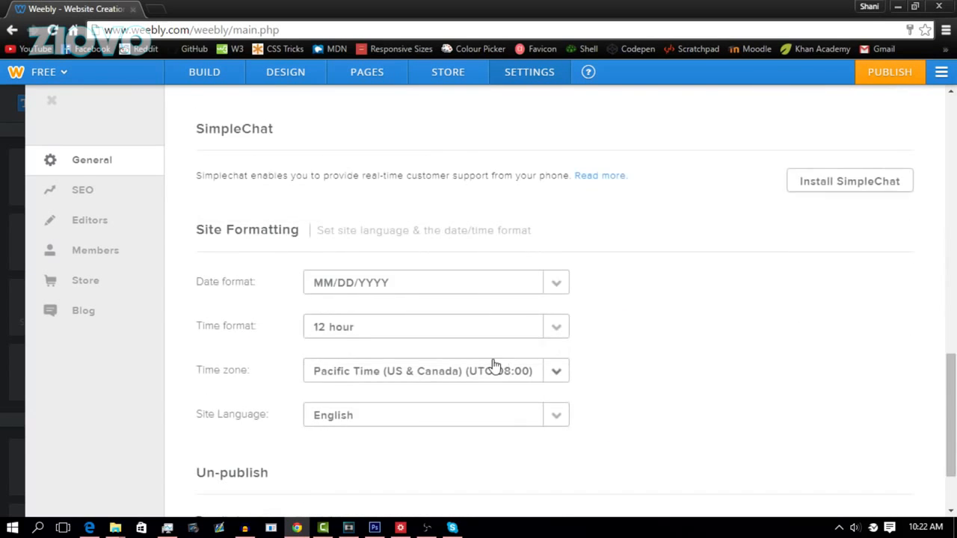
pyautogui.click(134, 200)
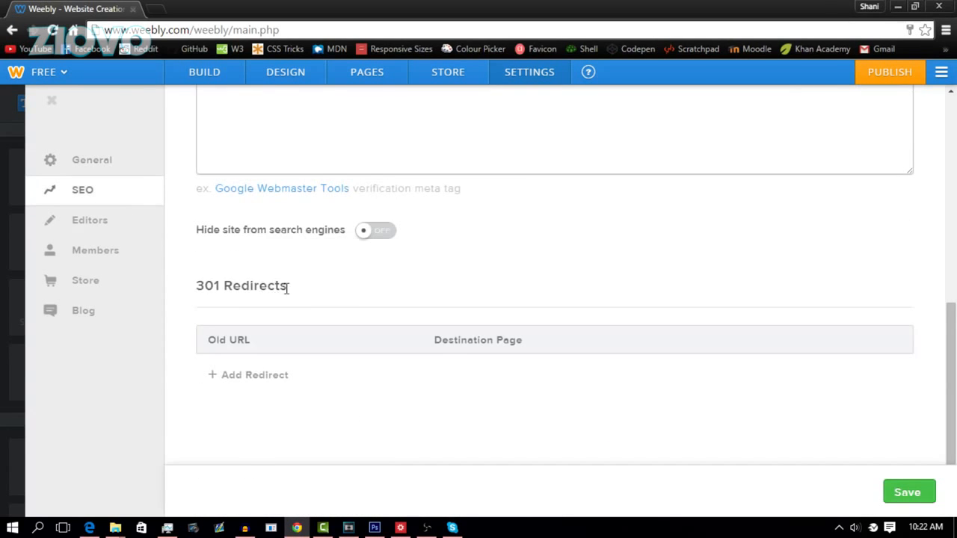
pyautogui.scroll(8, 285, 287)
pyautogui.scroll(-5, 531, 323)
pyautogui.scroll(5, 531, 321)
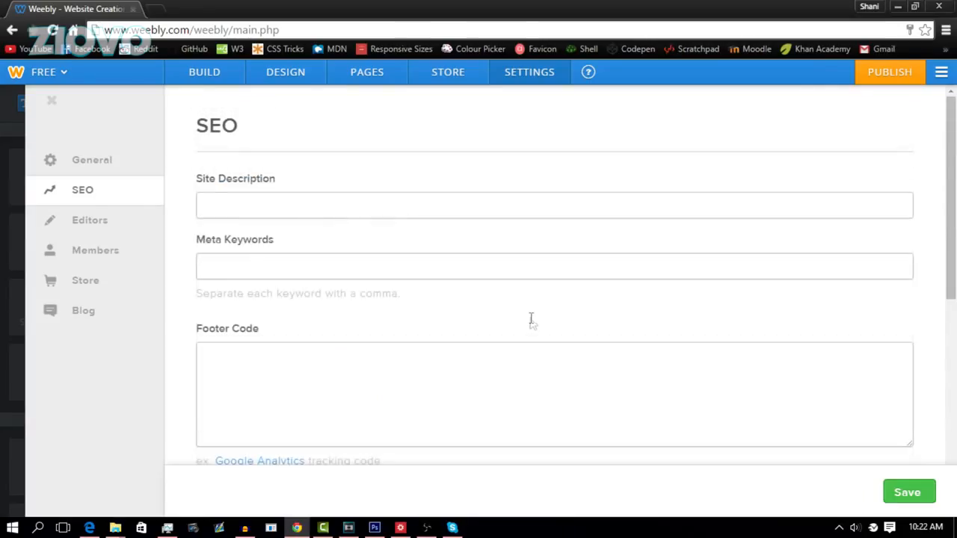
pyautogui.scroll(-5, 530, 320)
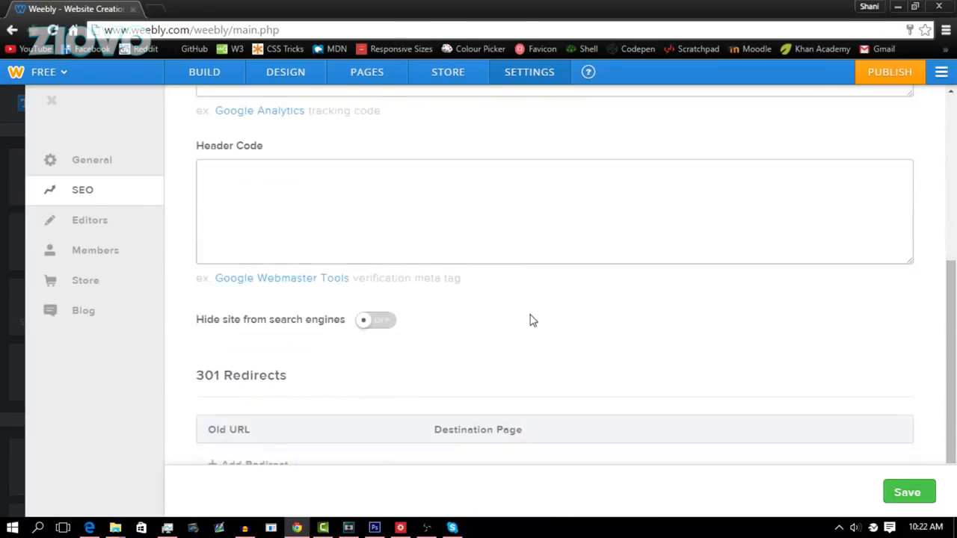
# Step: Check the Editors, Members and Store settings (USD, pound/inch, Add to Cart), then close settings
pyautogui.click(135, 228)
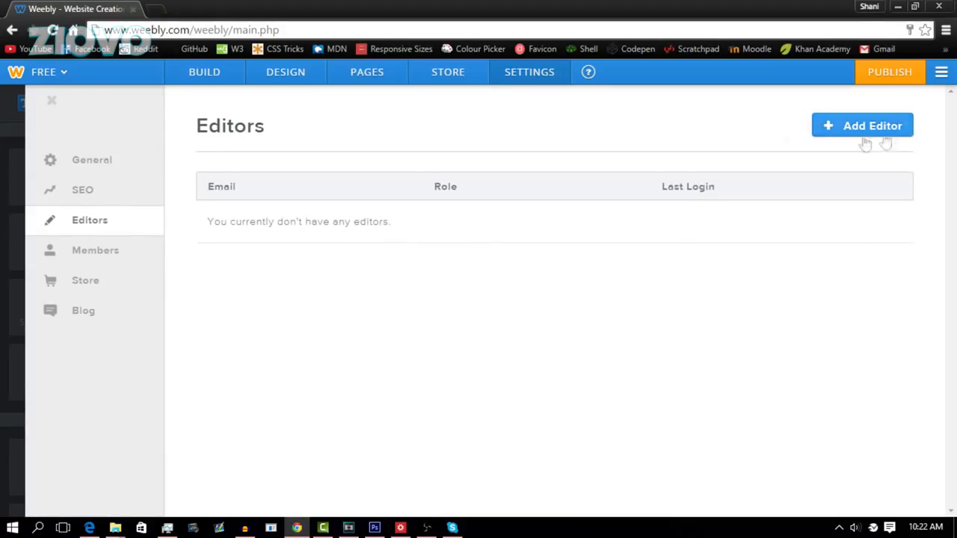
pyautogui.click(137, 253)
pyautogui.click(135, 290)
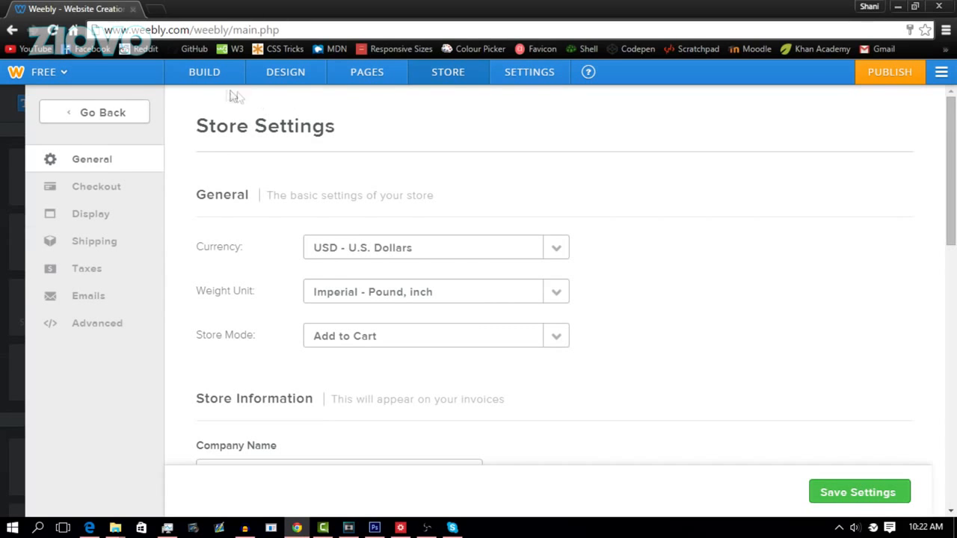
pyautogui.click(2, 156)
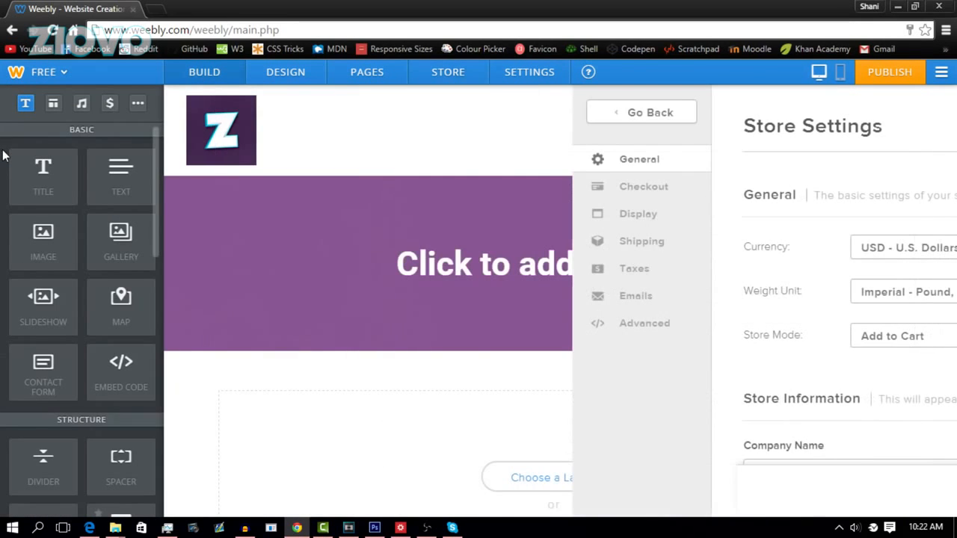
# Step: Publish on the ziovo.weebly.com subdomain and categorise the site as a Personal website
pyautogui.click(882, 77)
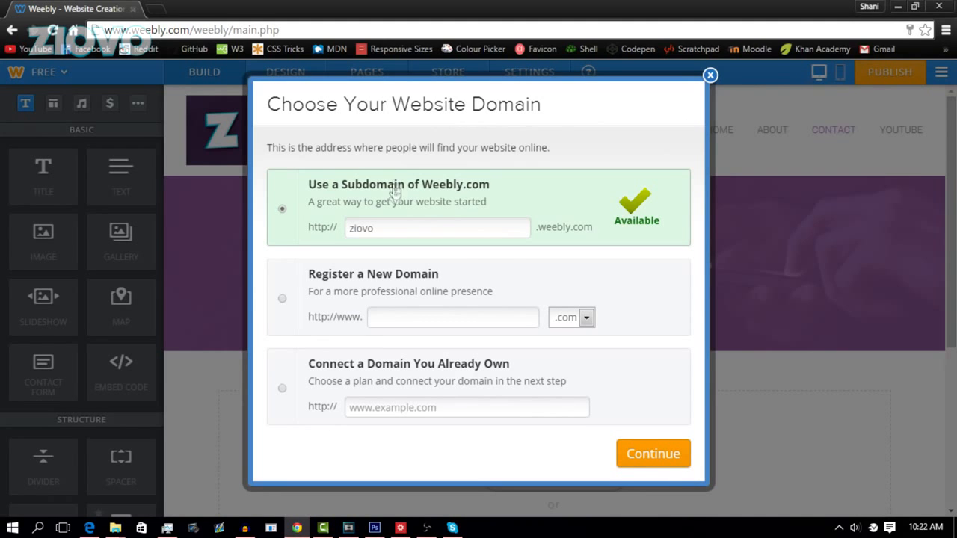
pyautogui.click(677, 455)
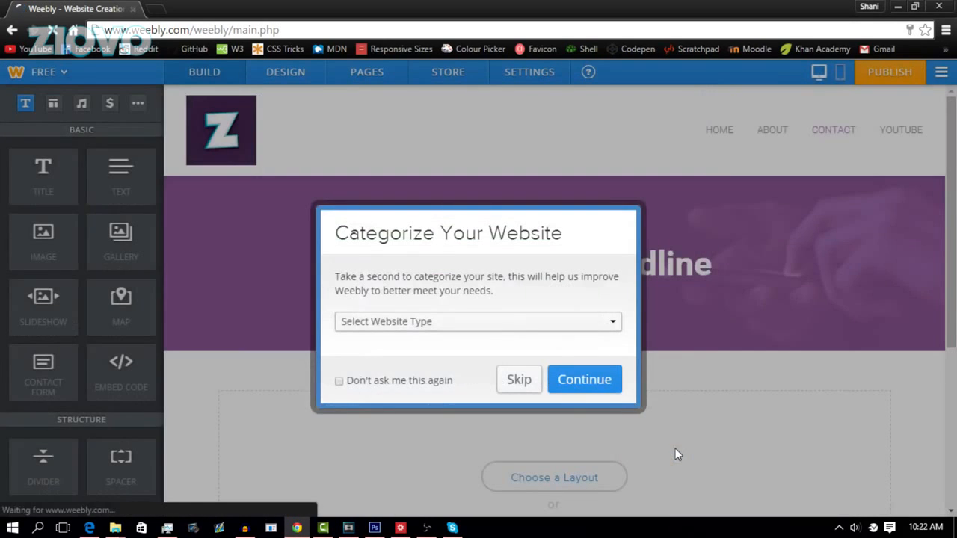
pyautogui.click(447, 323)
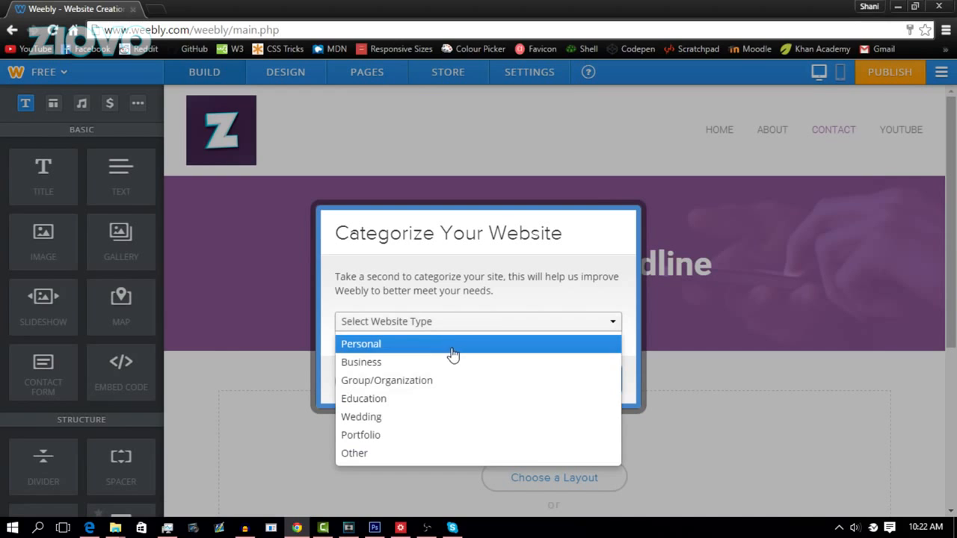
pyautogui.click(462, 346)
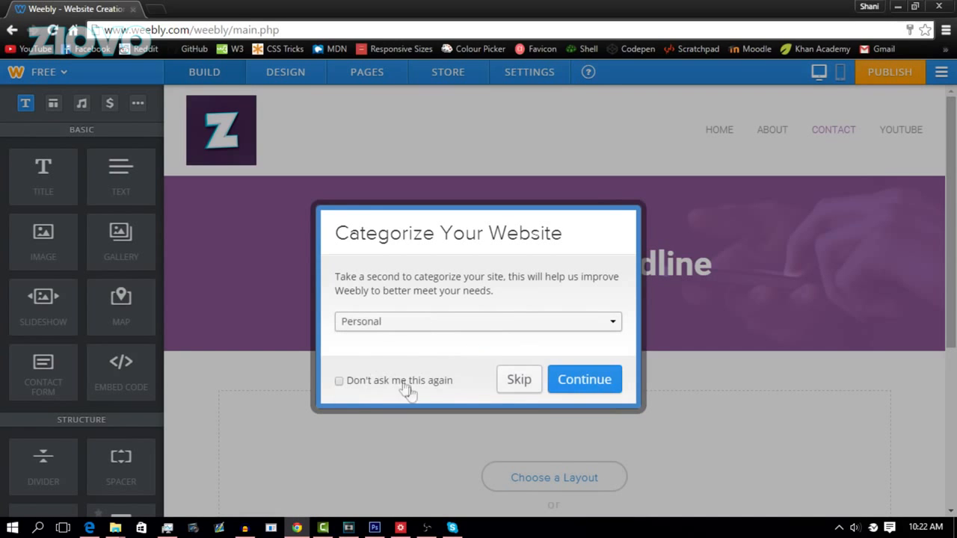
pyautogui.click(574, 391)
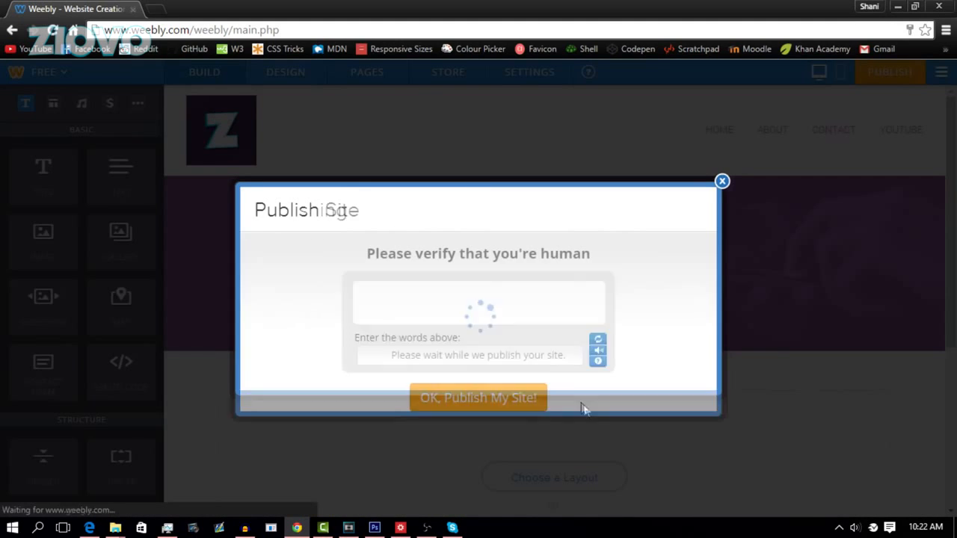
# Step: Answer the human-verification check, publish the site, and open live ziovo.weebly.com
pyautogui.click(523, 360)
pyautogui.write('110')
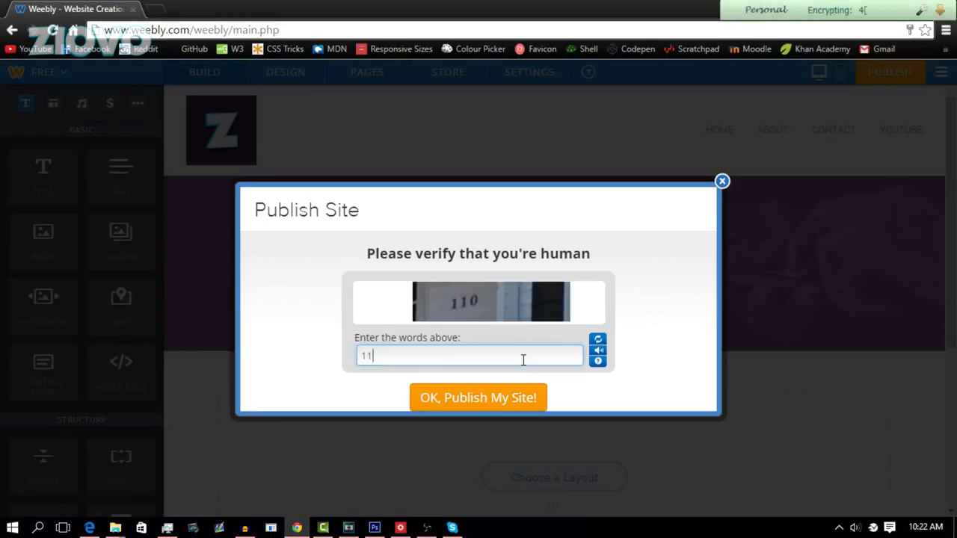
pyautogui.click(517, 404)
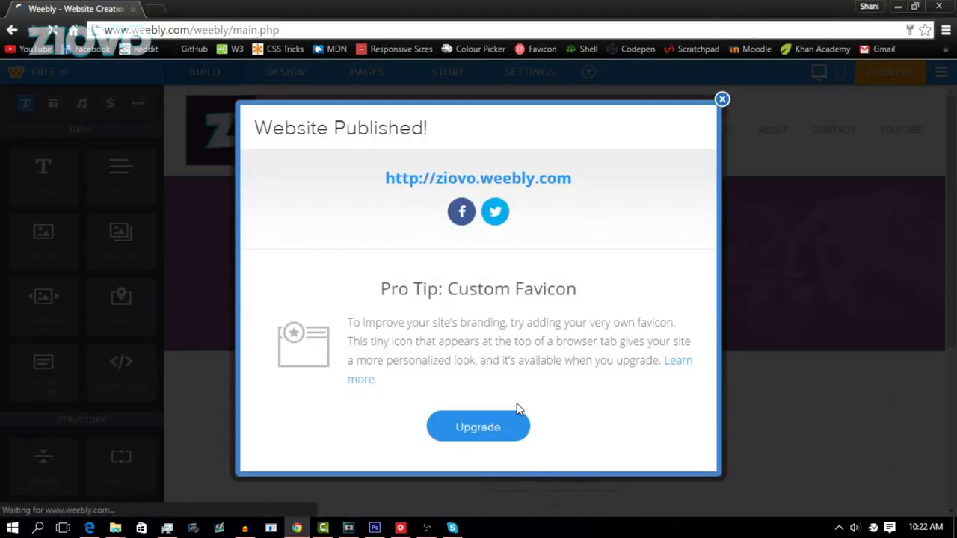
pyautogui.click(456, 180)
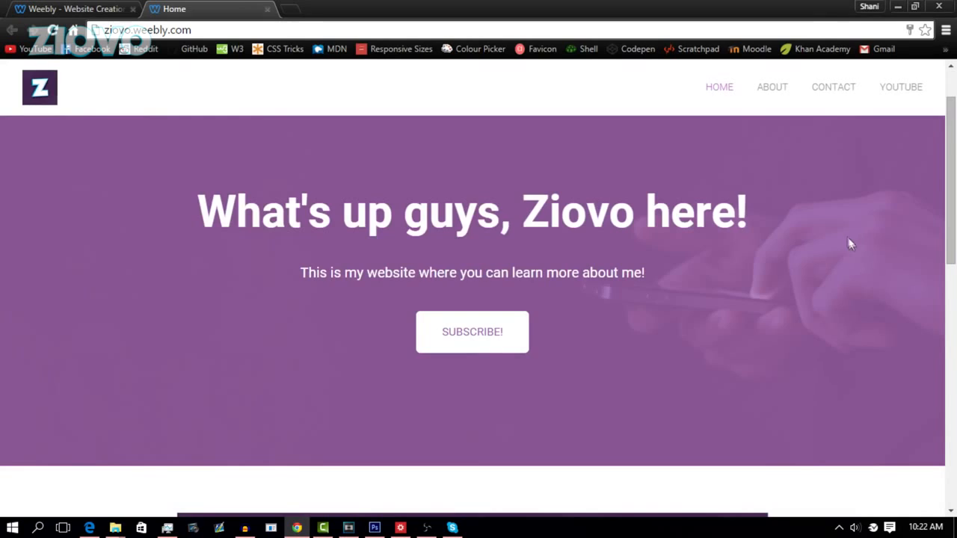
# Step: Confirm the YOUTUBE page and SUBSCRIBE! button open youtube.com/ziovo, closing each tab, then return to the editor
pyautogui.scroll(-10, 850, 241)
pyautogui.scroll(10, 620, 241)
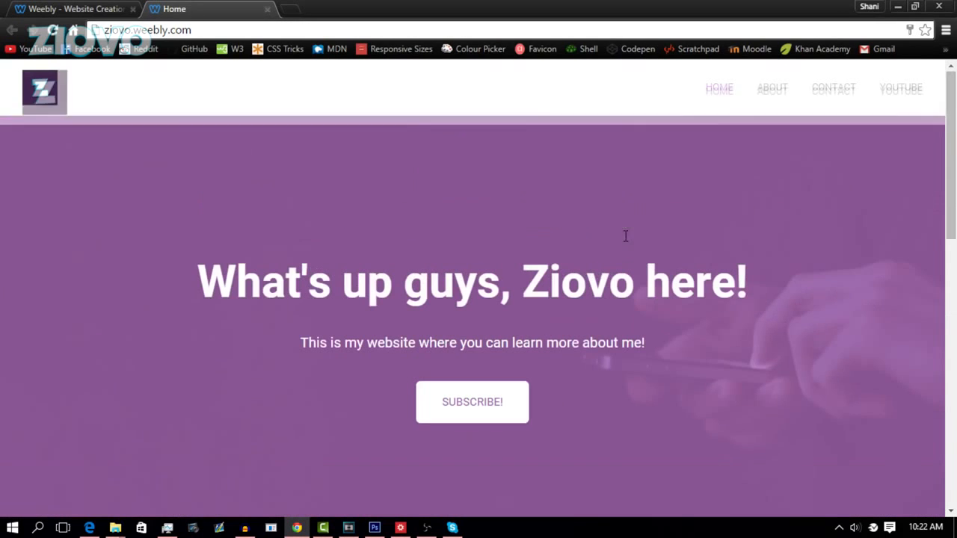
pyautogui.click(907, 110)
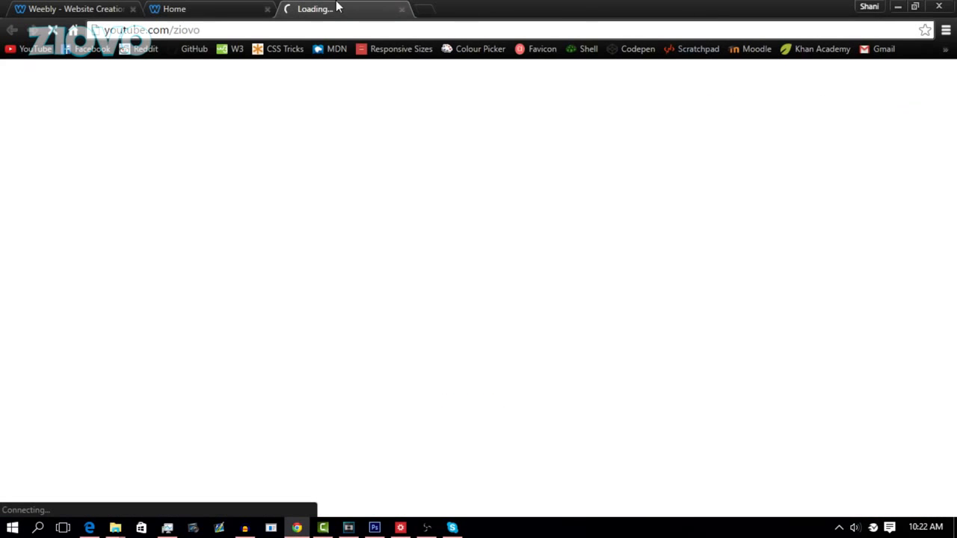
pyautogui.click(406, 10)
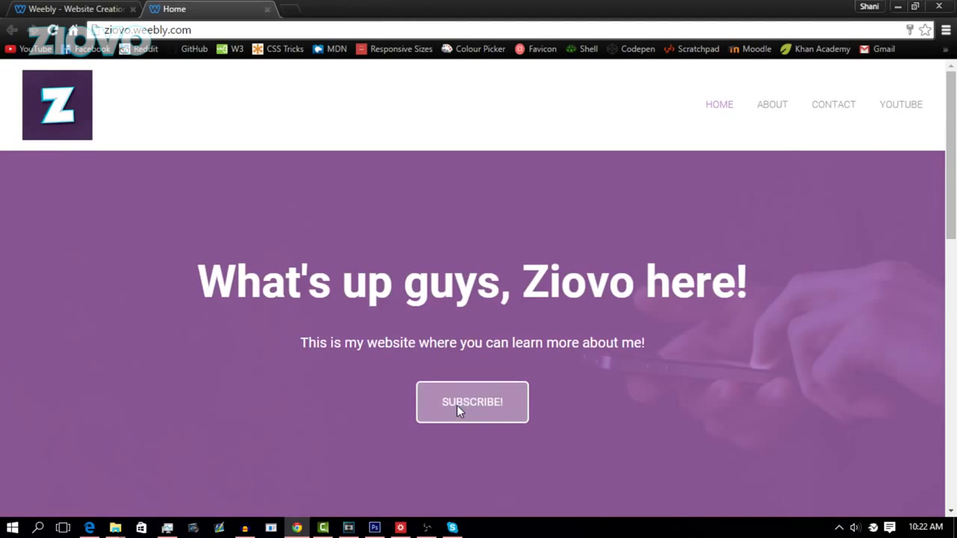
pyautogui.click(457, 405)
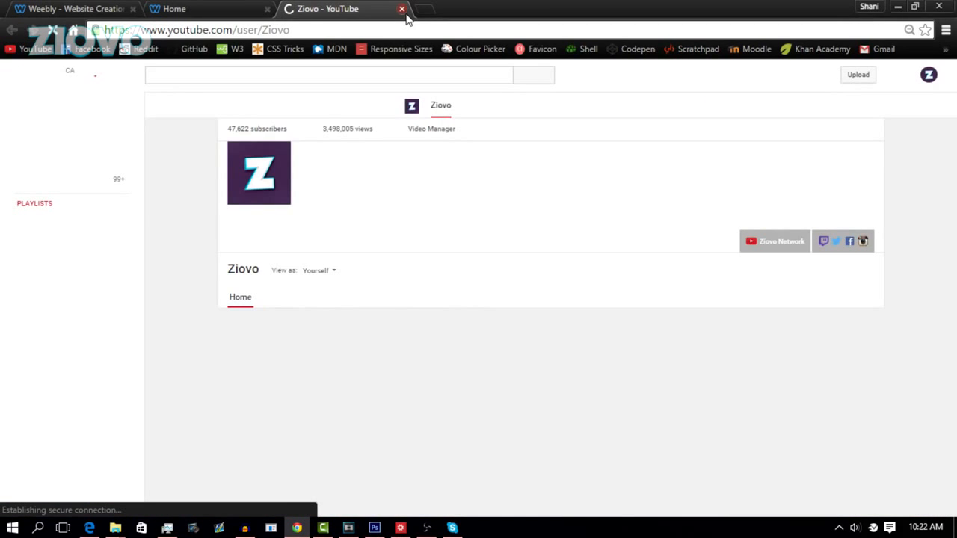
pyautogui.click(402, 9)
pyautogui.click(509, 410)
pyautogui.click(403, 8)
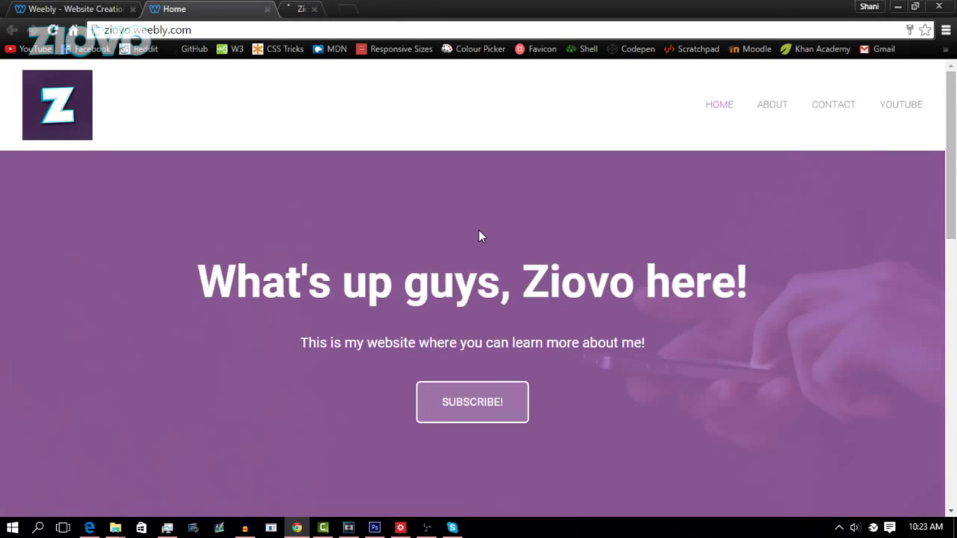
pyautogui.click(39, 7)
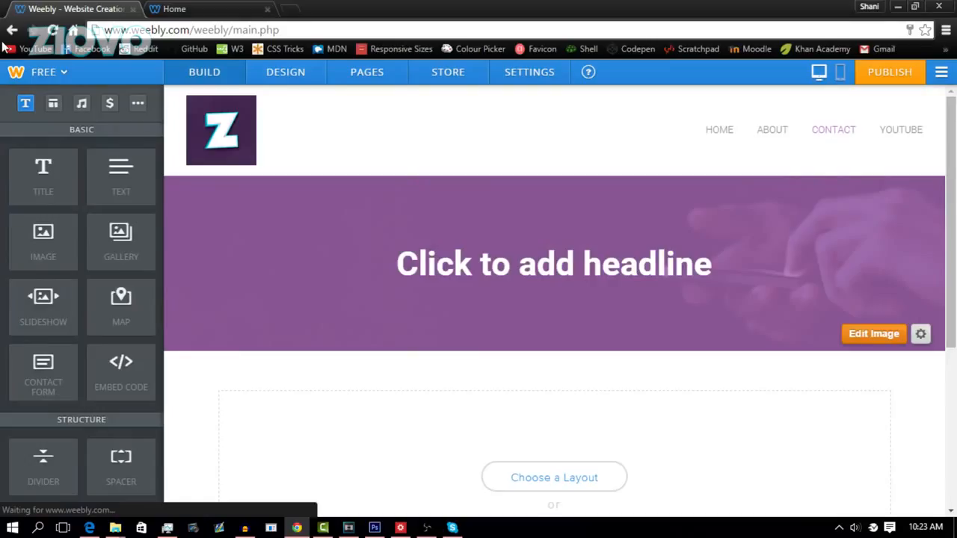
# Step: Clear the Contact banner's 'Click to add headline' placeholder, ready for new headline text
pyautogui.scroll(-10, 76, 311)
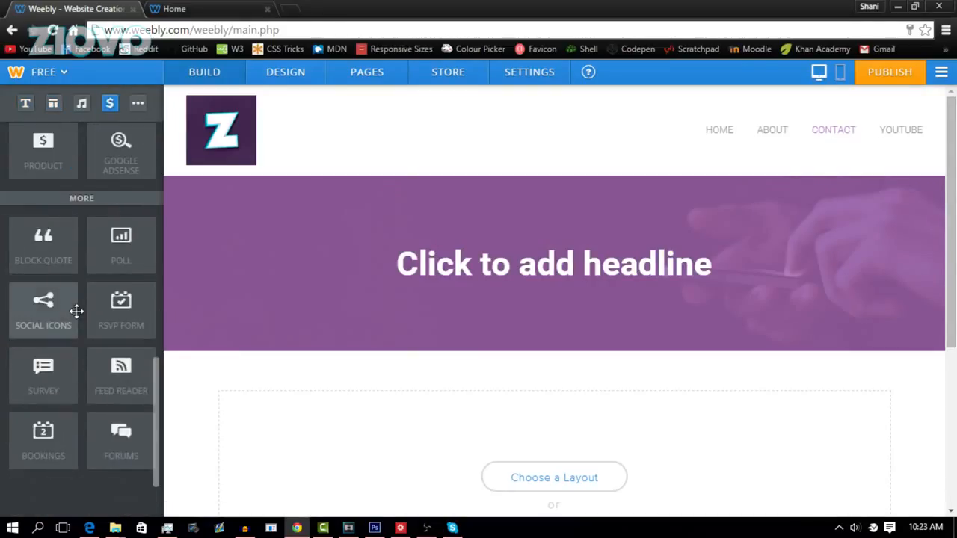
pyautogui.scroll(10, 76, 311)
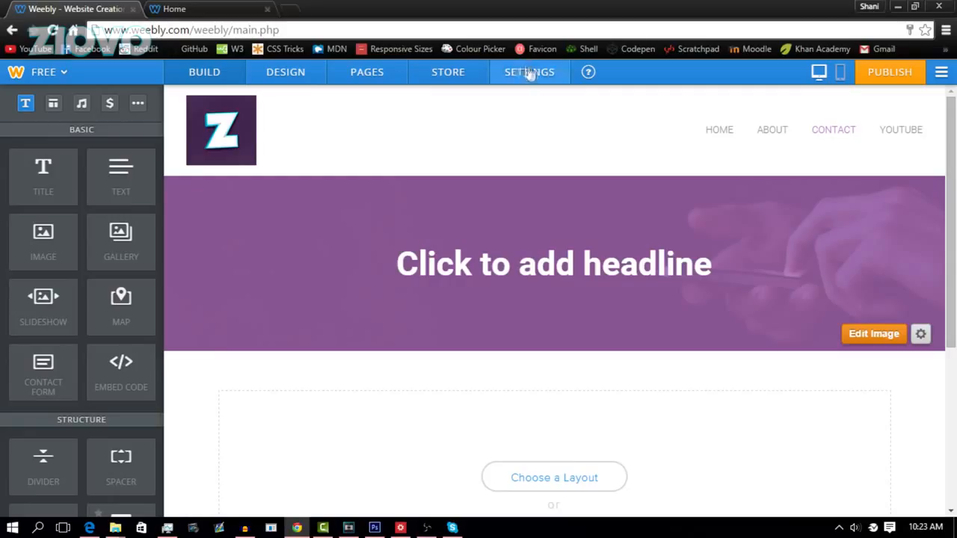
pyautogui.click(517, 276)
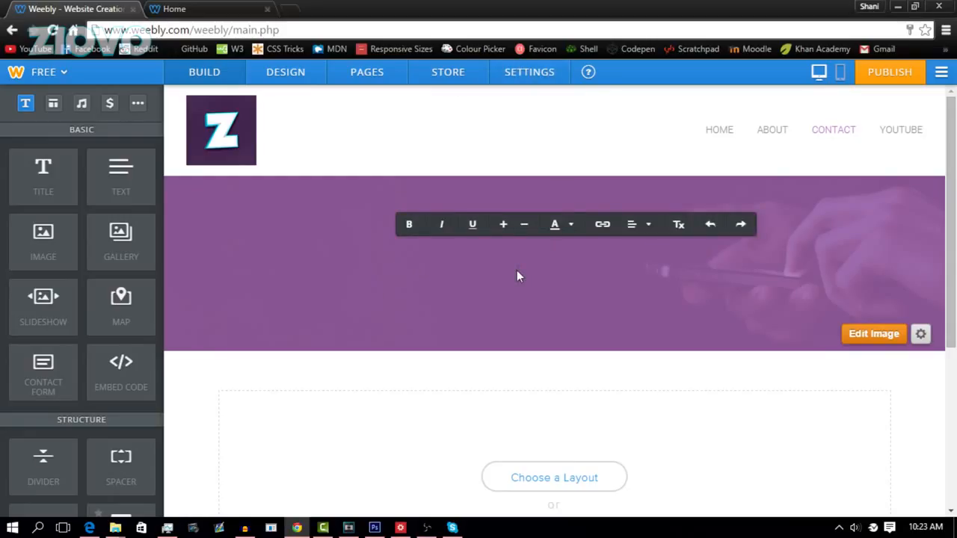